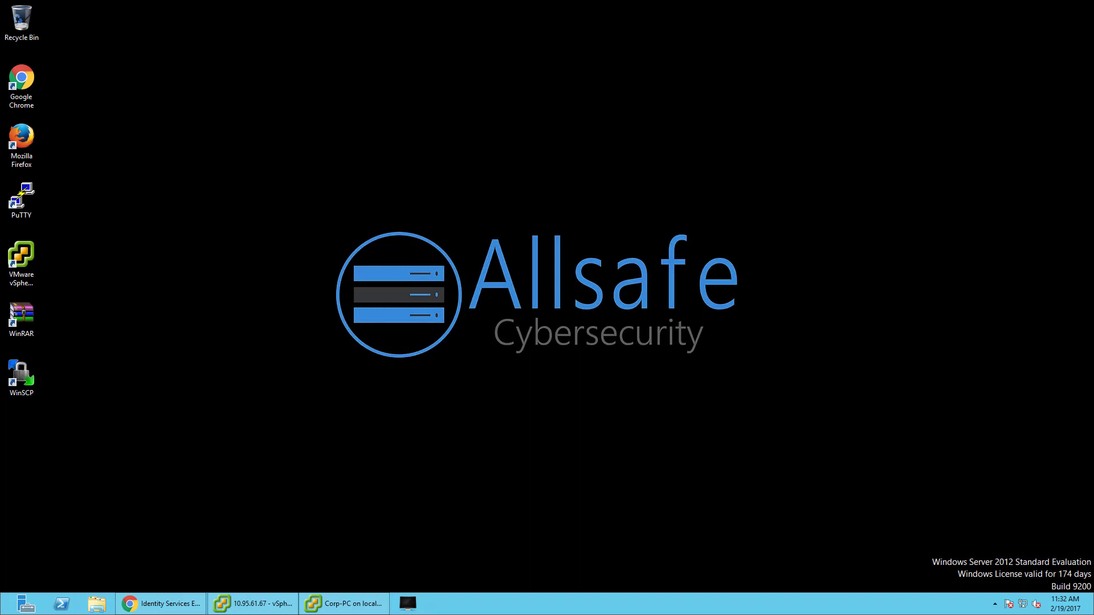
Open endpoint A0:36:9F:5E:A0:95 (CORP-PC) from the Context Visibility Endpoints list.
left_click(140, 603)
left_click(228, 49)
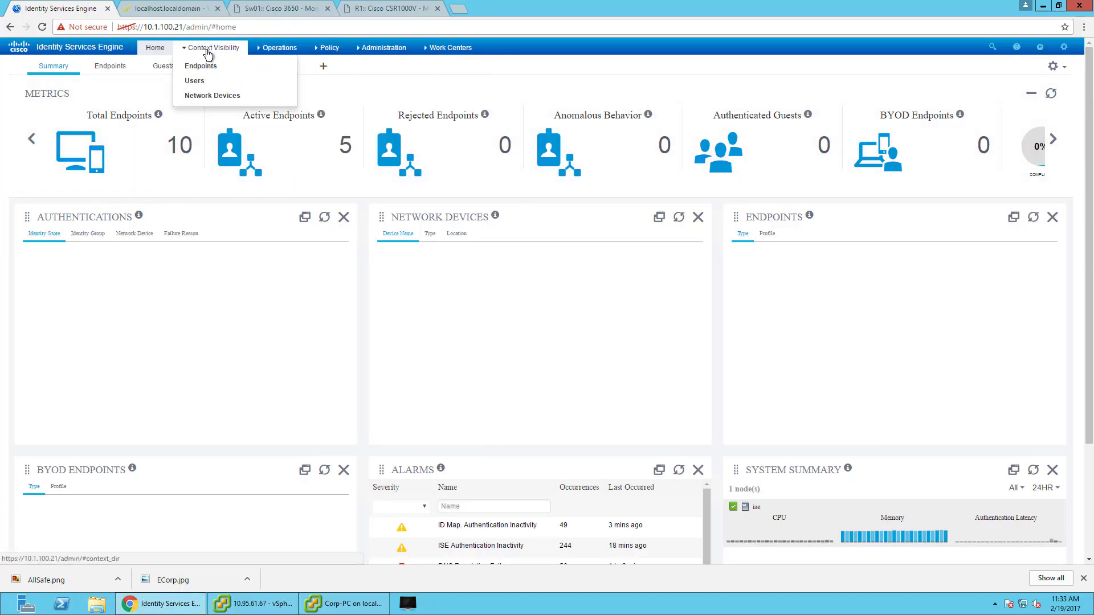
left_click(209, 68)
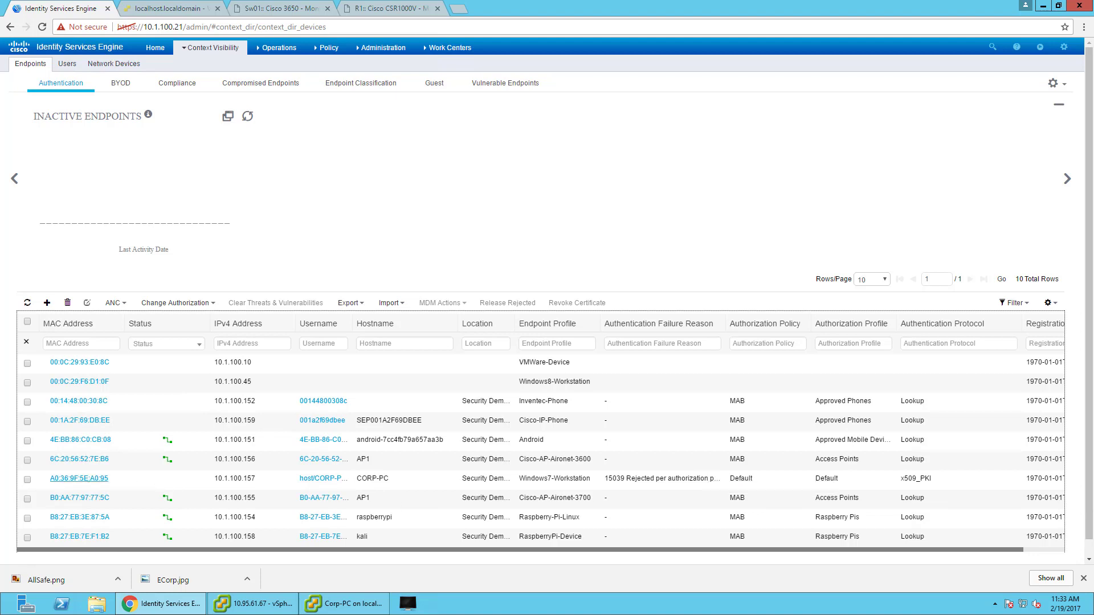
left_click(87, 478)
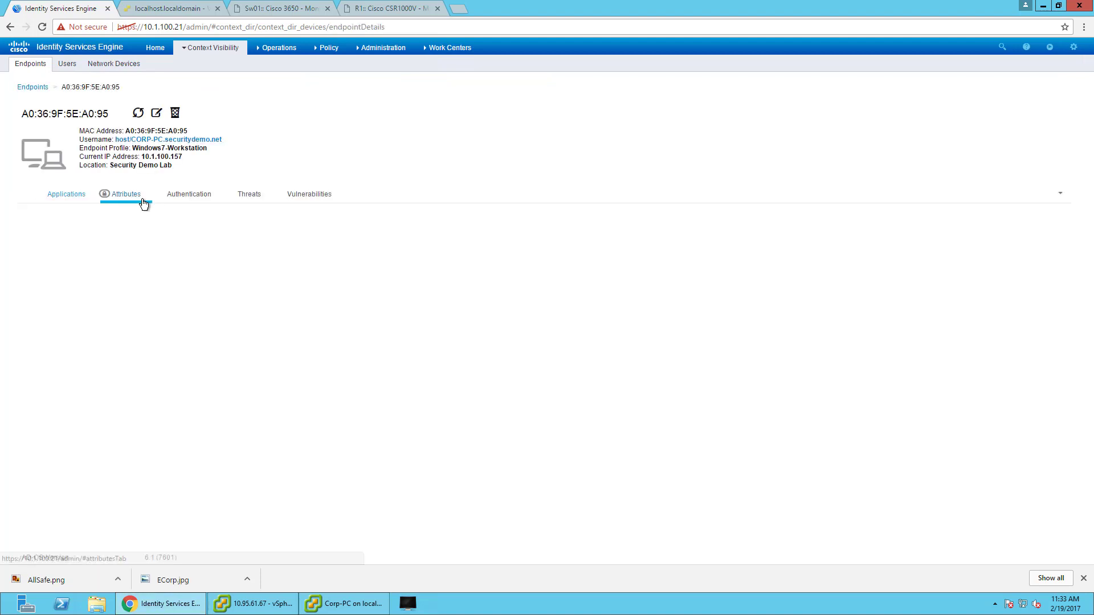
Highlight the endpoint's AD attributes, such as AD-OS-Version, AD-Operating-System and AD-Service-Pack, then return Home.
left_click(142, 198)
scroll(399, 296, "down", 2)
scroll(389, 317, "down", 1)
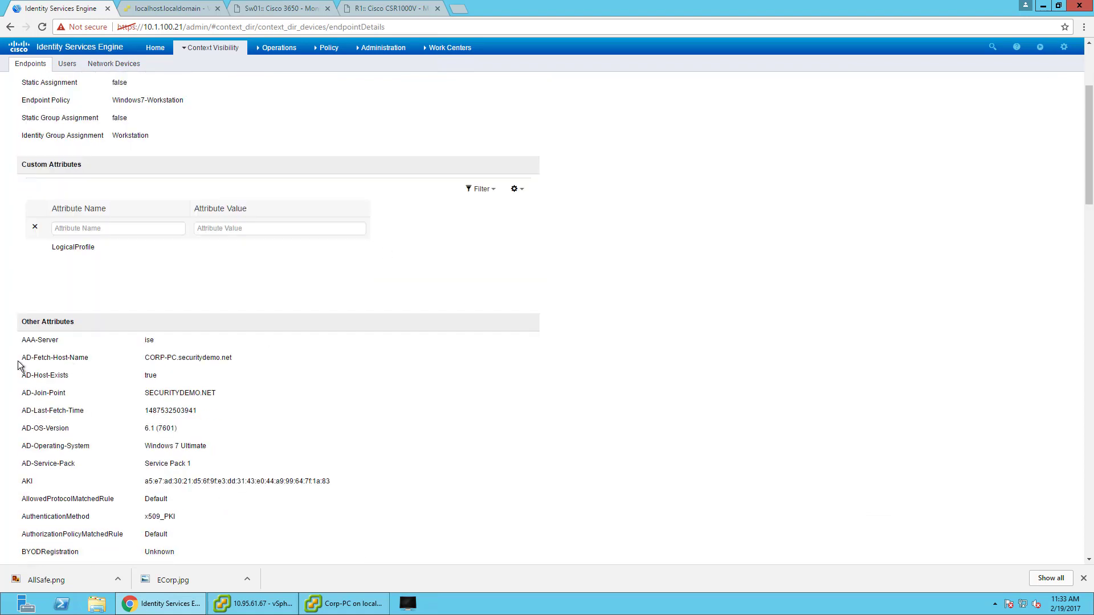
left_click_drag(21, 358, 241, 396)
left_click_drag(175, 369, 168, 371)
left_click_drag(234, 401, 27, 428)
left_click_drag(244, 451, 31, 446)
left_click_drag(197, 464, 25, 363)
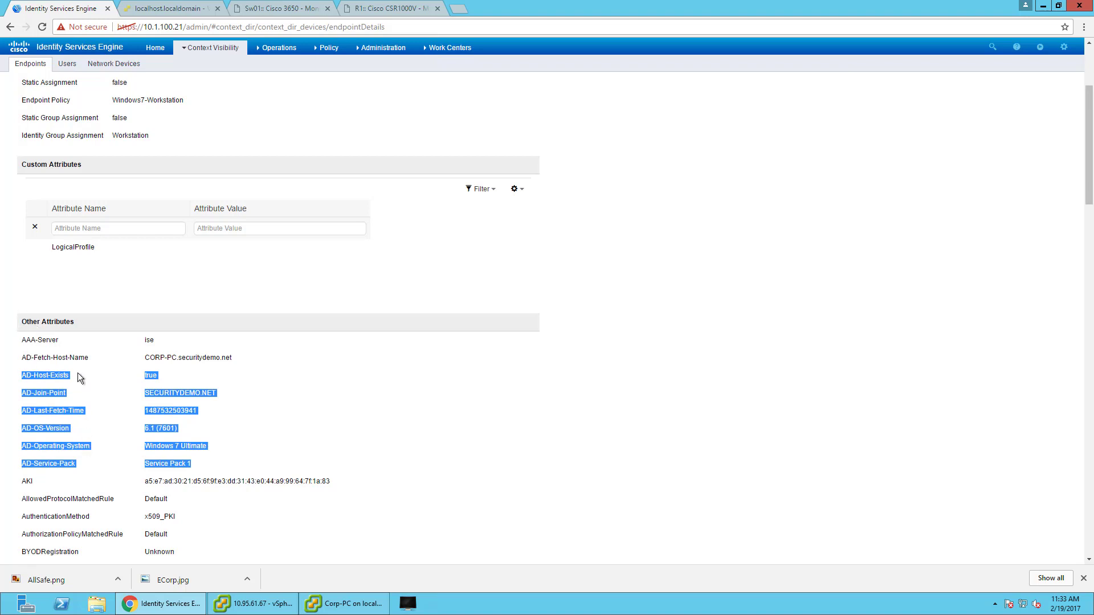
scroll(142, 416, "up", 3)
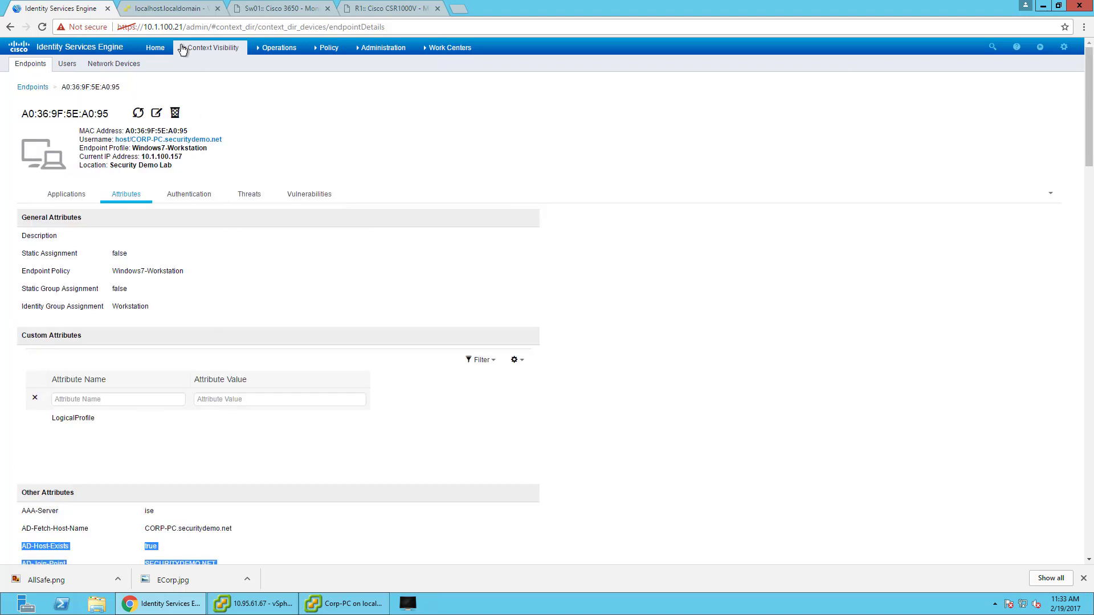
left_click(160, 53)
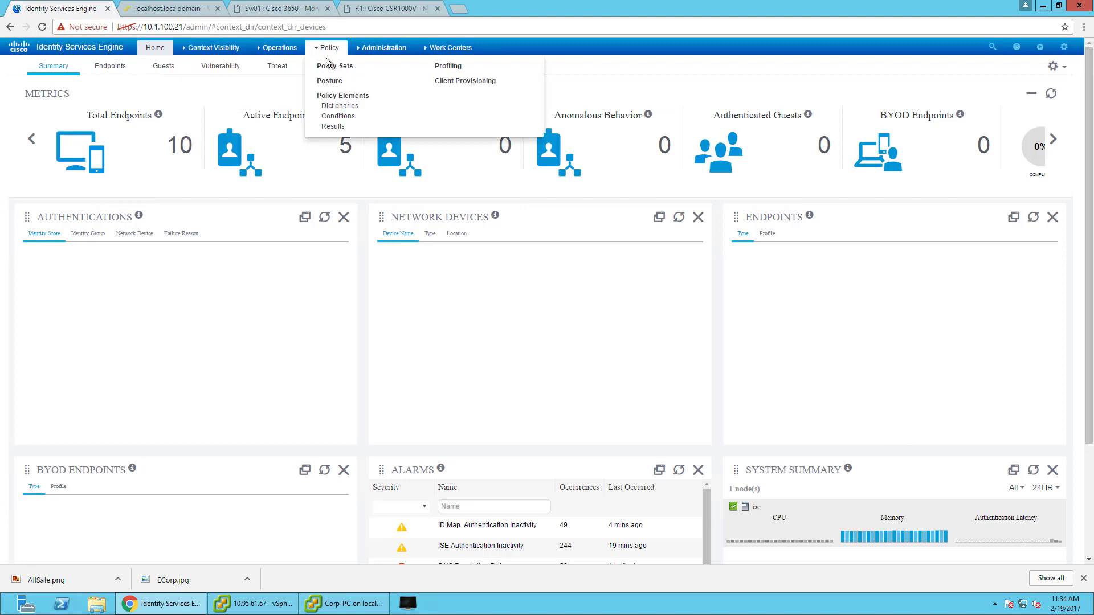
Start a new profiler condition named AD-Join under Policy Elements > Conditions > Profiling.
mouse_move(299, 50)
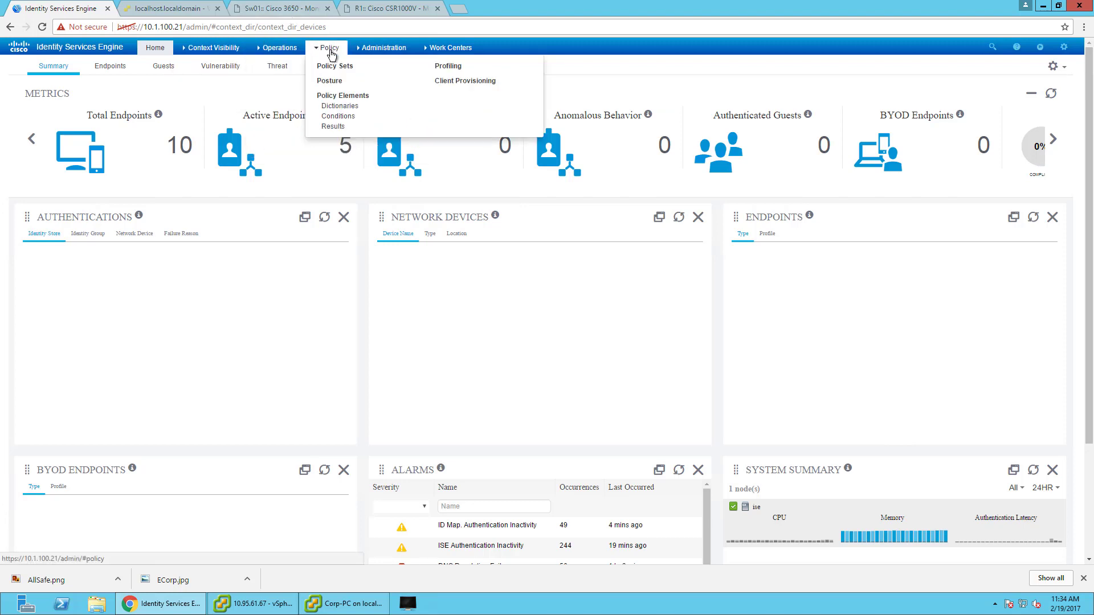
left_click(337, 117)
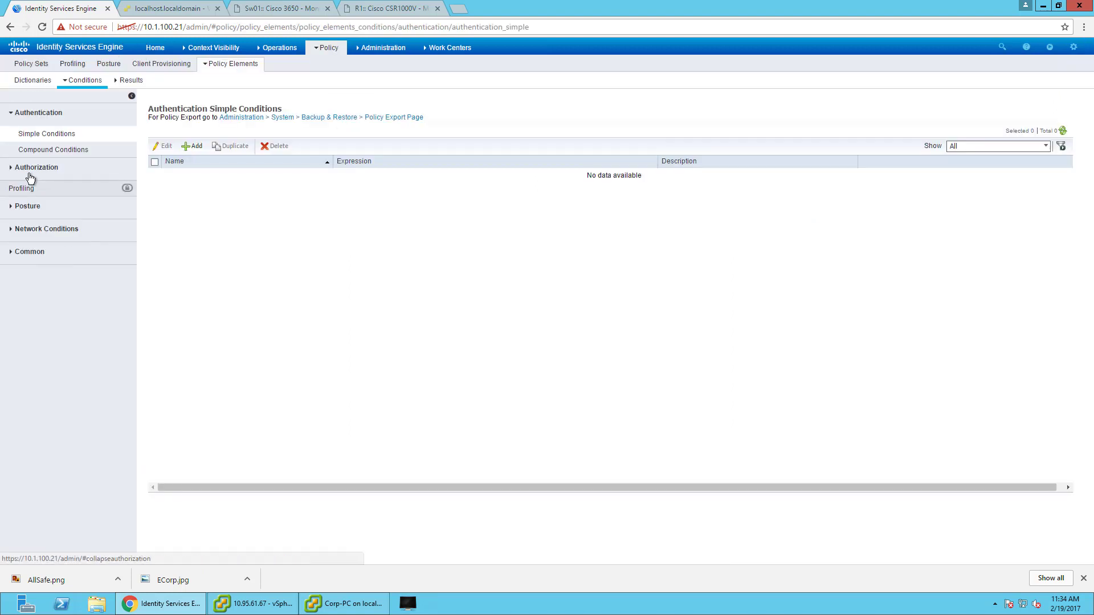
left_click(31, 167)
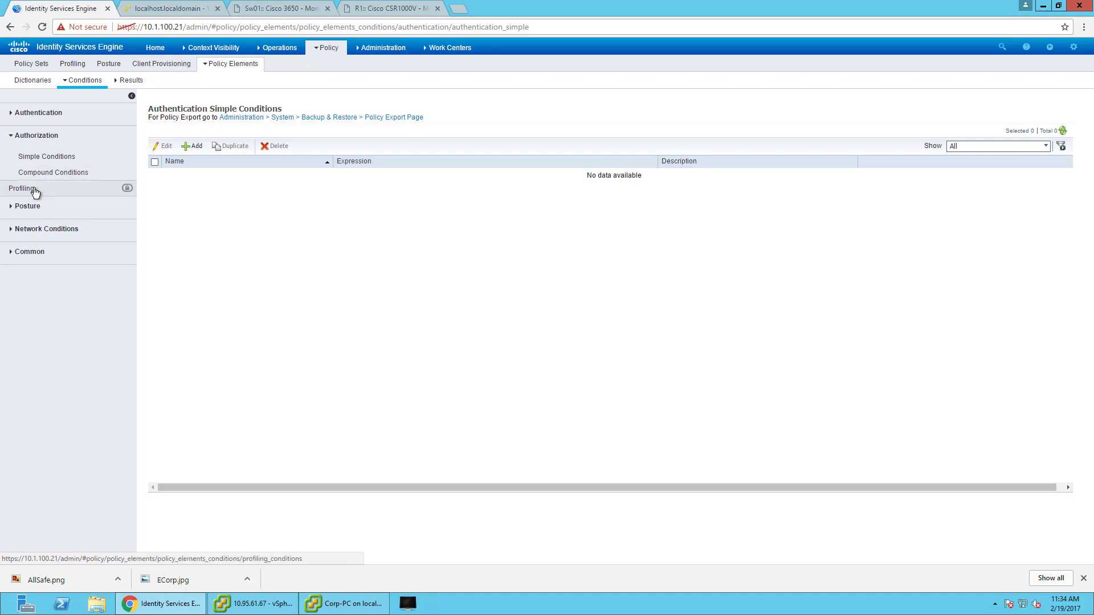
left_click(33, 189)
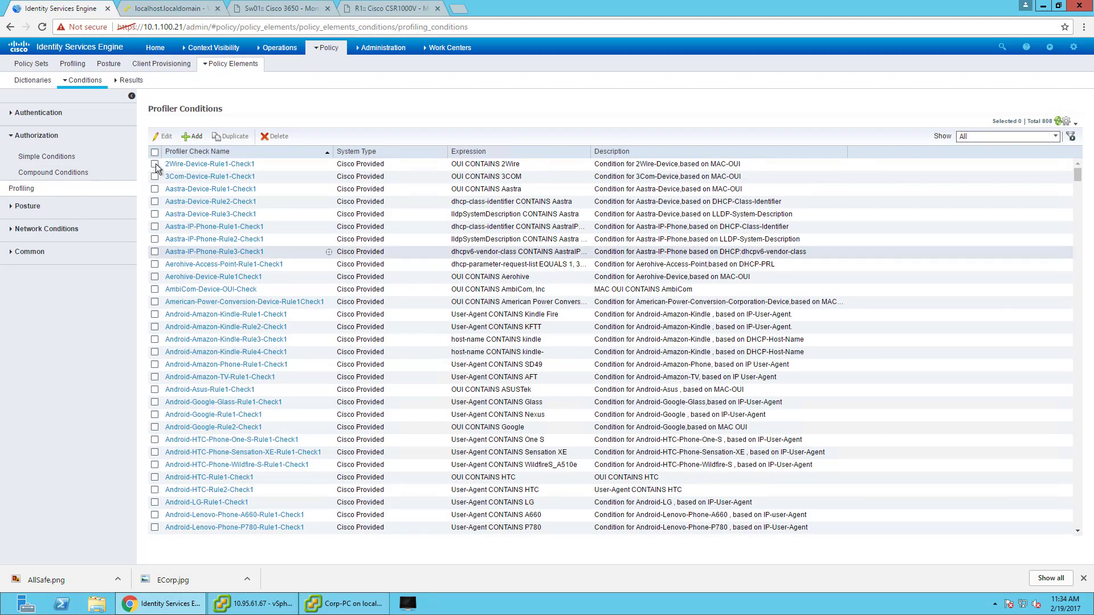
left_click(193, 136)
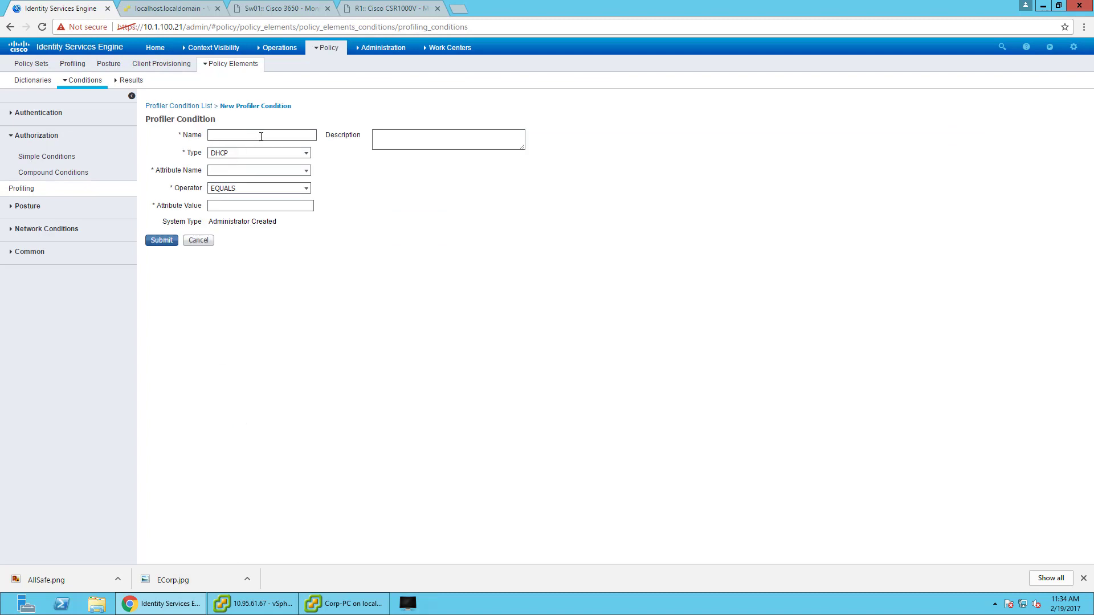
left_click(261, 135)
type("AD-Join")
Set type ACTIVEDIRECTORY_PROBE with attribute AD-Host-Exists, and open Endpoints in a new tab.
left_click(307, 154)
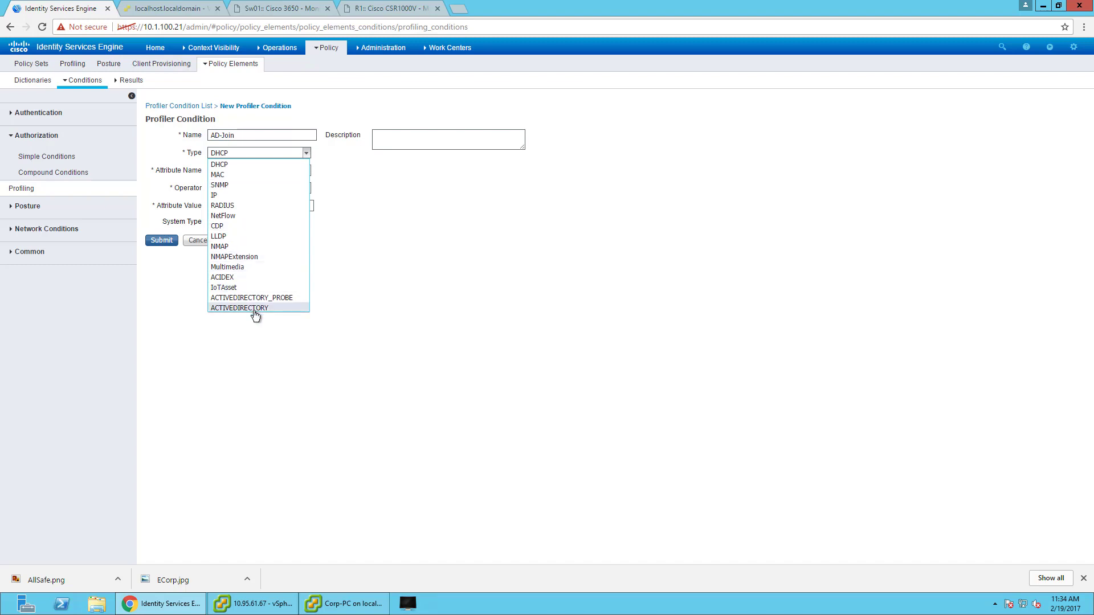
left_click(253, 309)
left_click(307, 172)
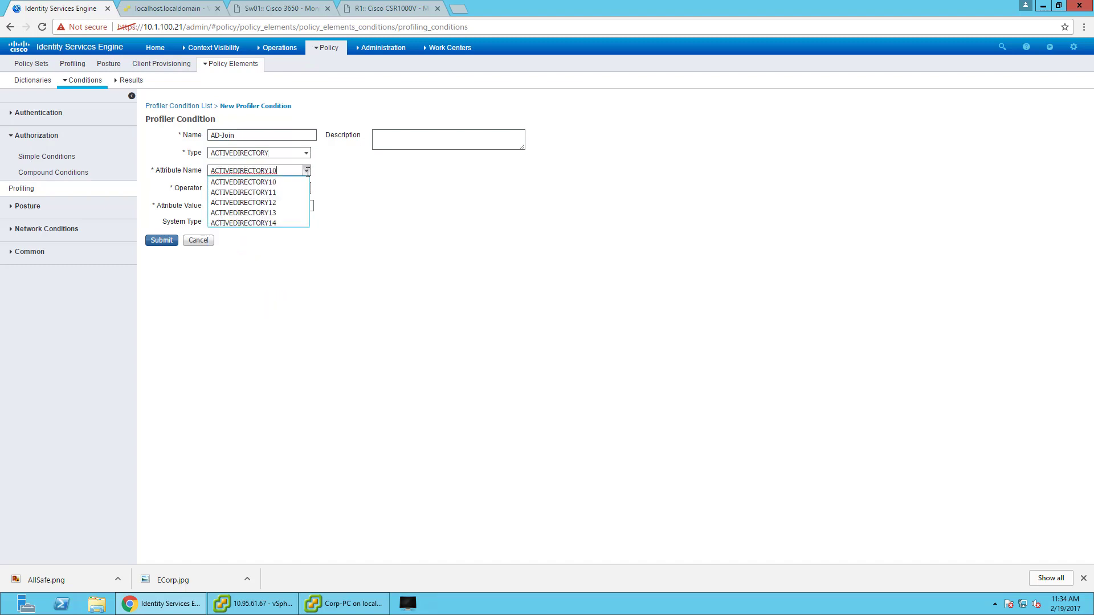
left_click(307, 153)
left_click(307, 154)
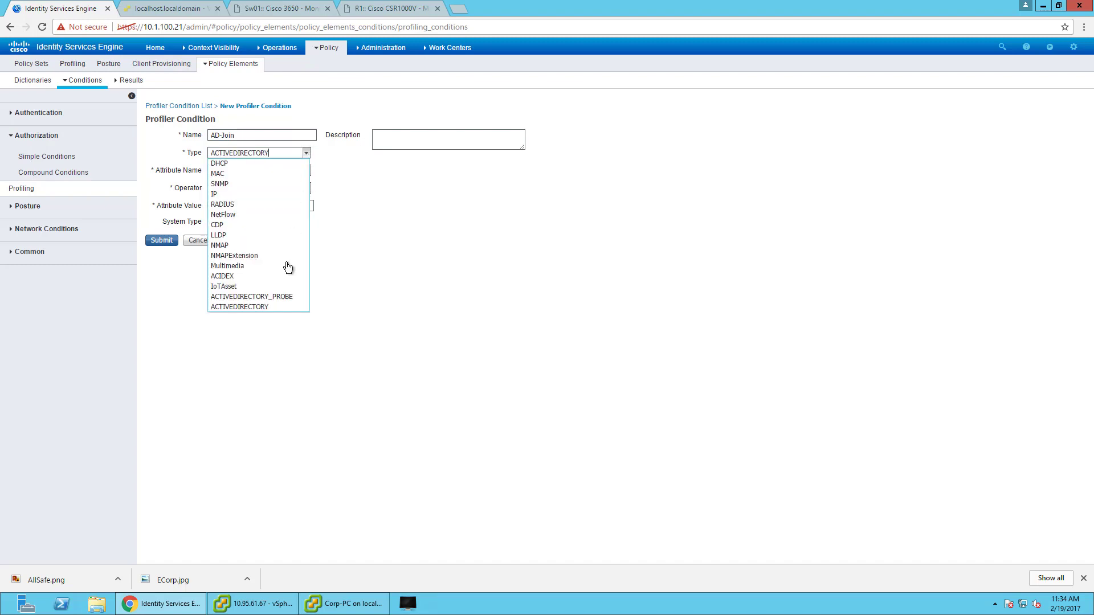
left_click(288, 295)
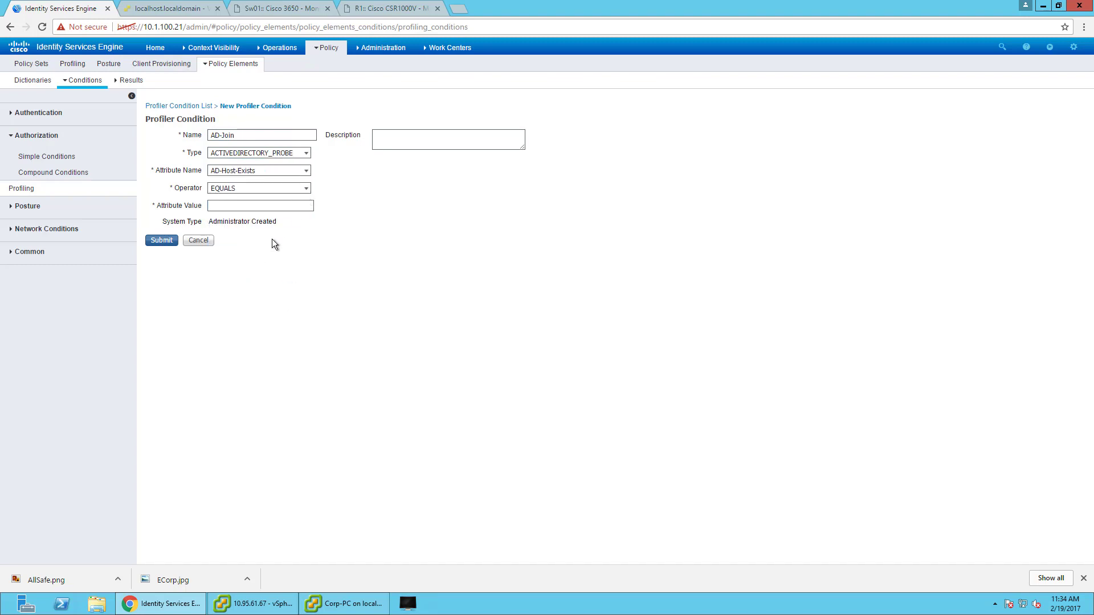
left_click(306, 171)
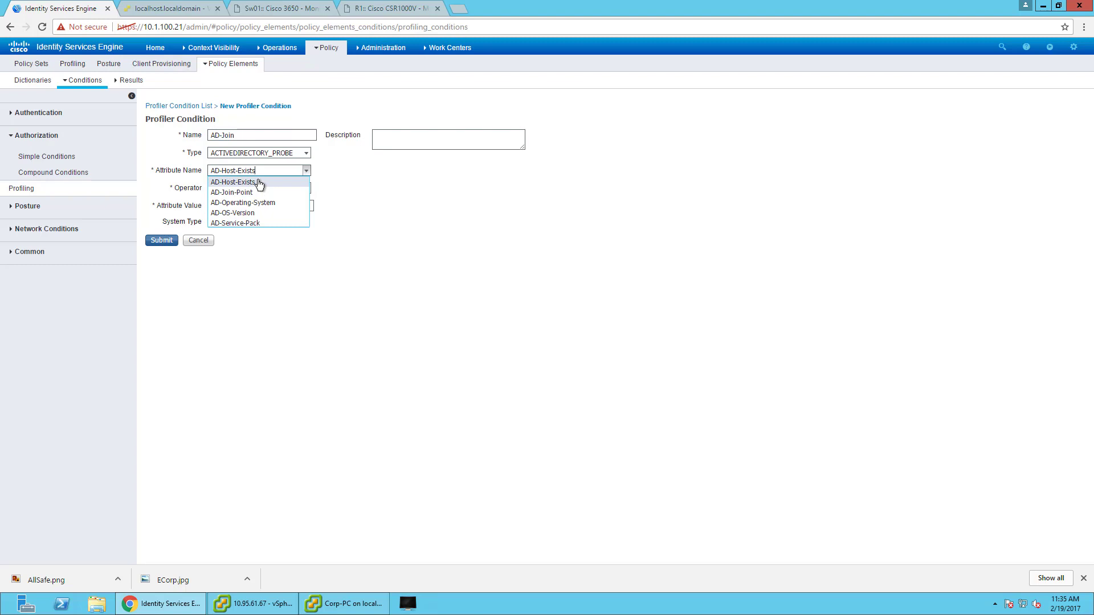
left_click(187, 87)
mouse_move(238, 46)
right_click(218, 73)
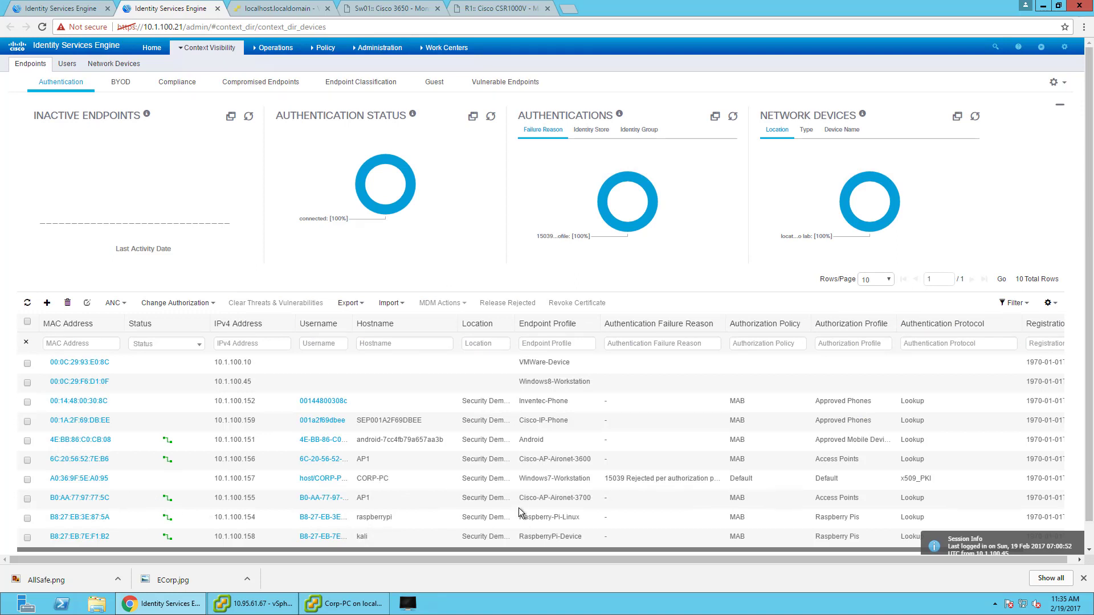
Check endpoint A0:36:9F:5E:A0:95's AD-Host-Exists attribute in the new tab.
scroll(517, 512, "down", 1)
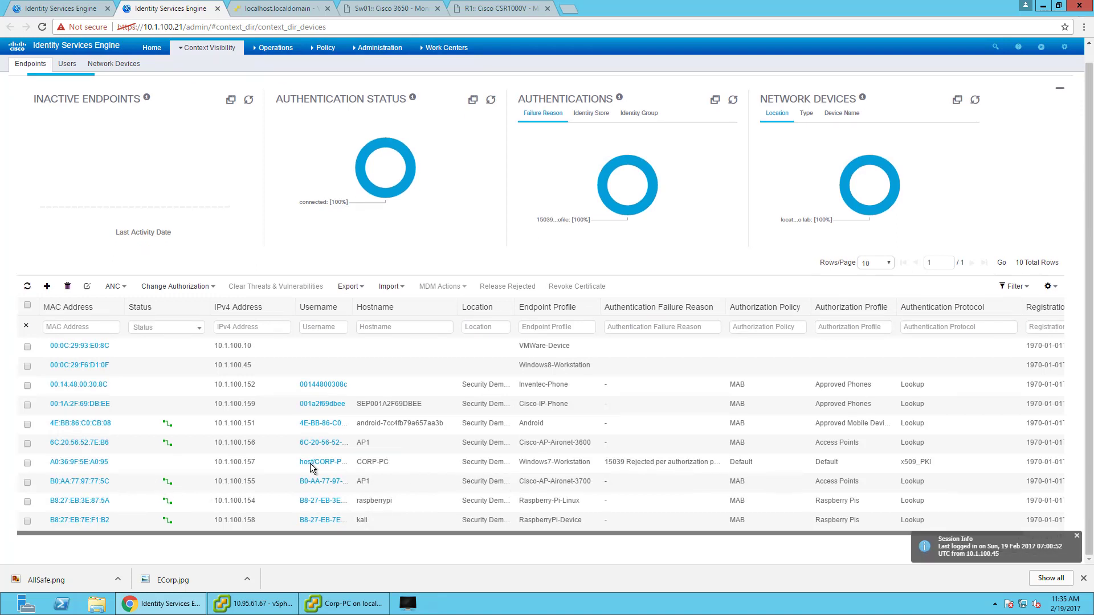
left_click(98, 460)
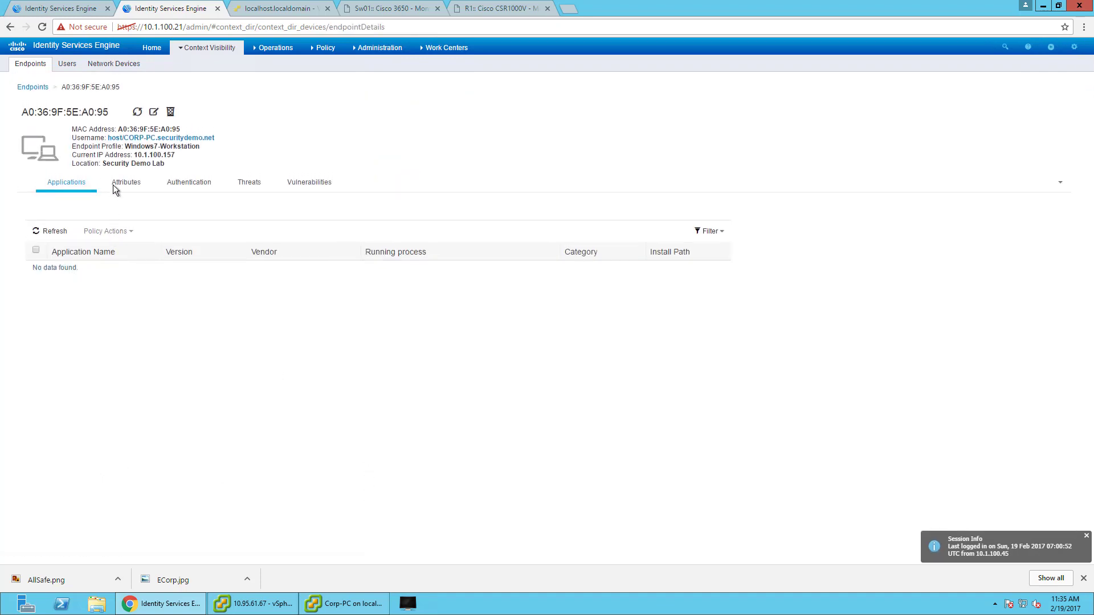
left_click(113, 184)
scroll(164, 329, "down", 4)
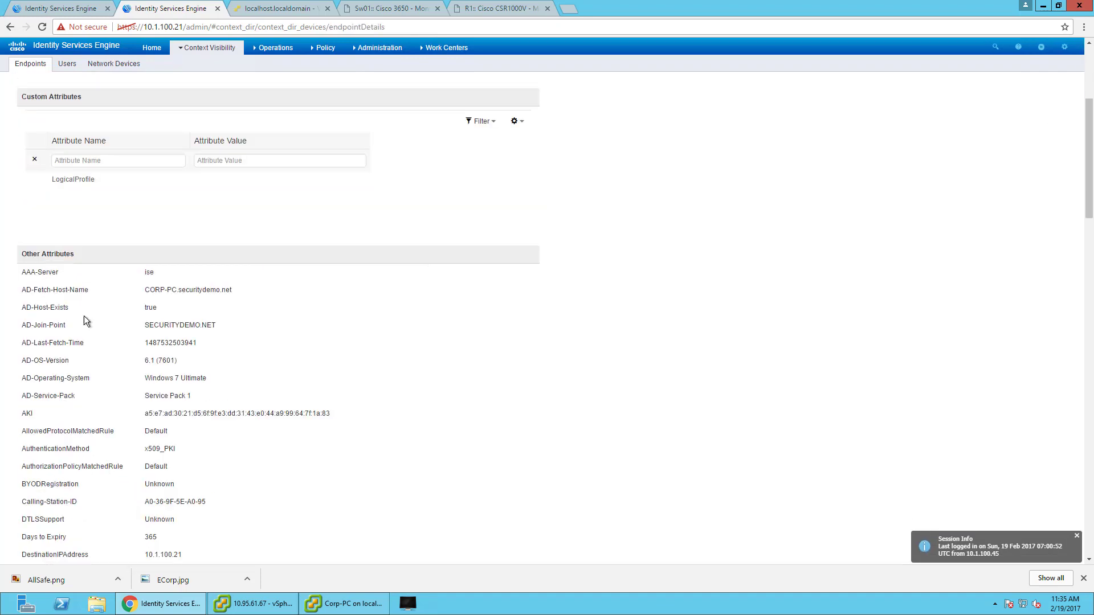
Enter true as the AD-Join condition's attribute value and submit it.
left_click(57, 8)
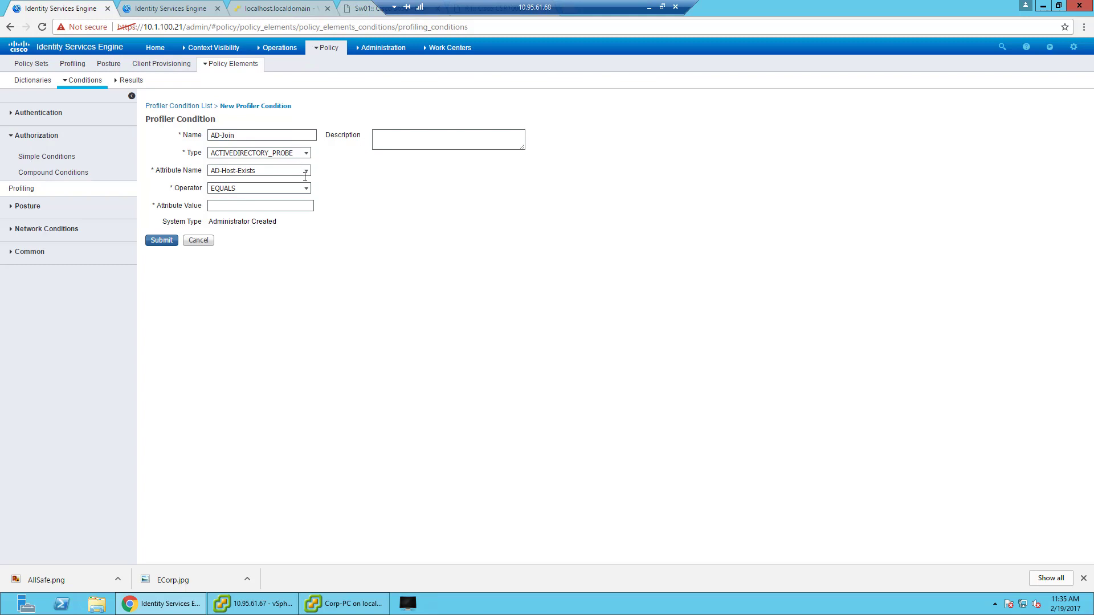
type("rue")
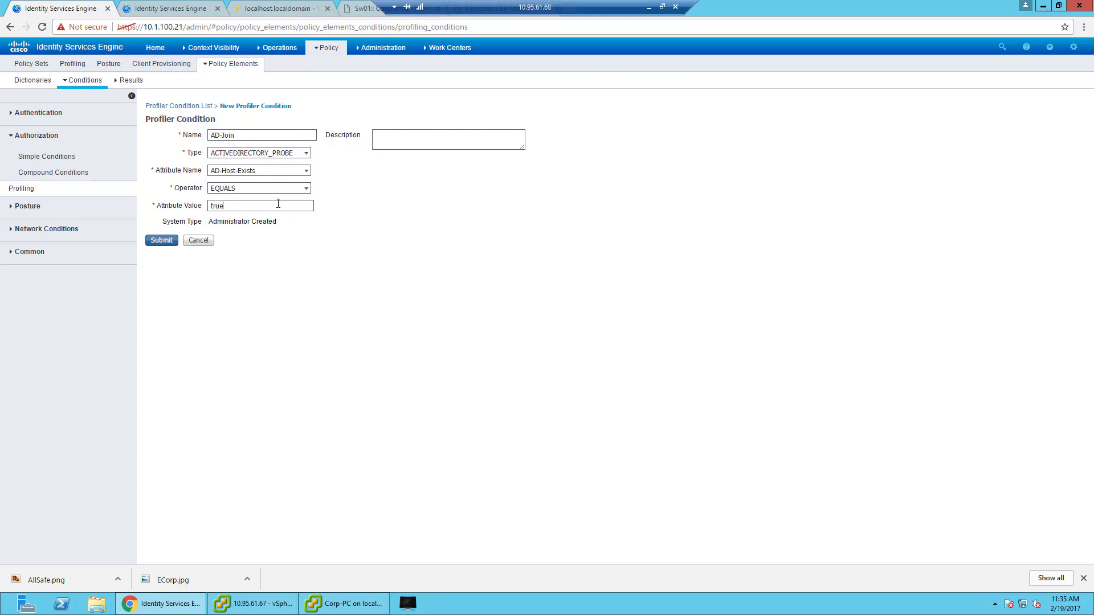
left_click(160, 241)
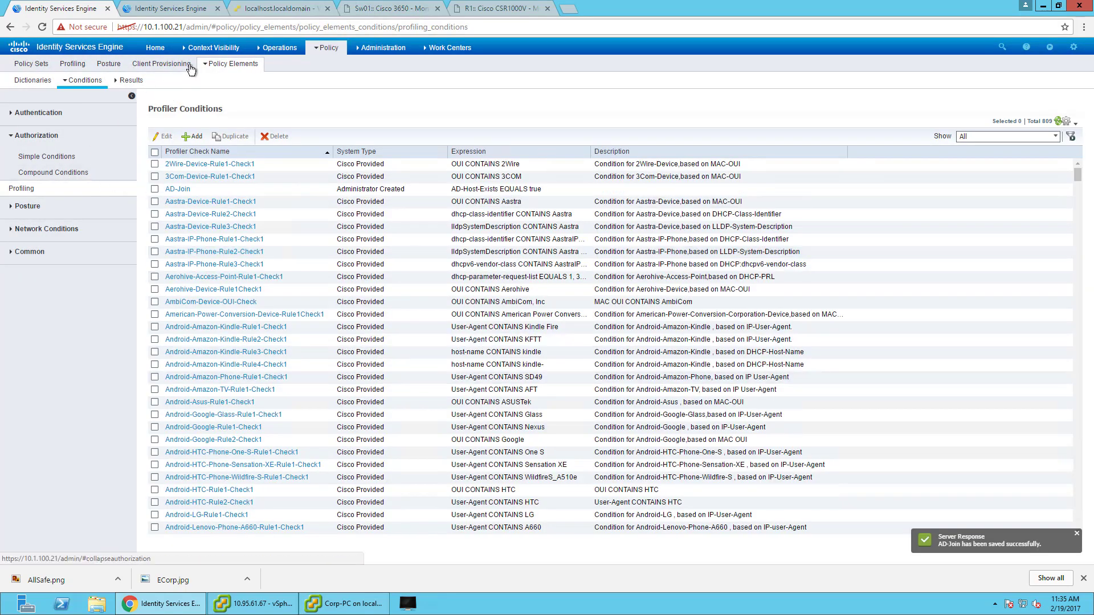
Open the Workstation profiling policy from the profiling tree, then return to the Profiling Policies list.
left_click(72, 64)
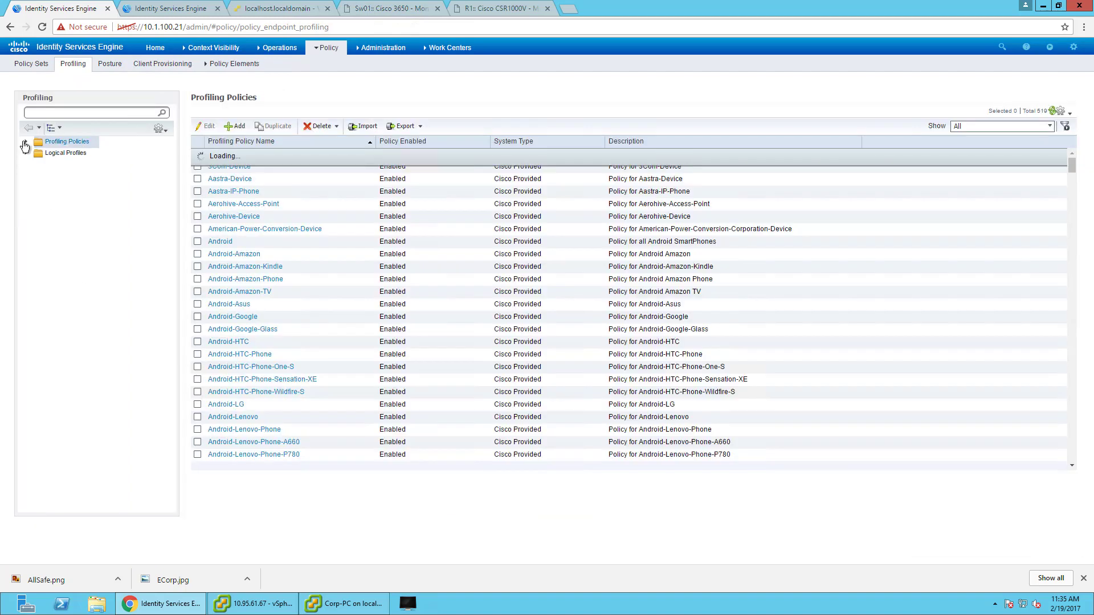
left_click(24, 143)
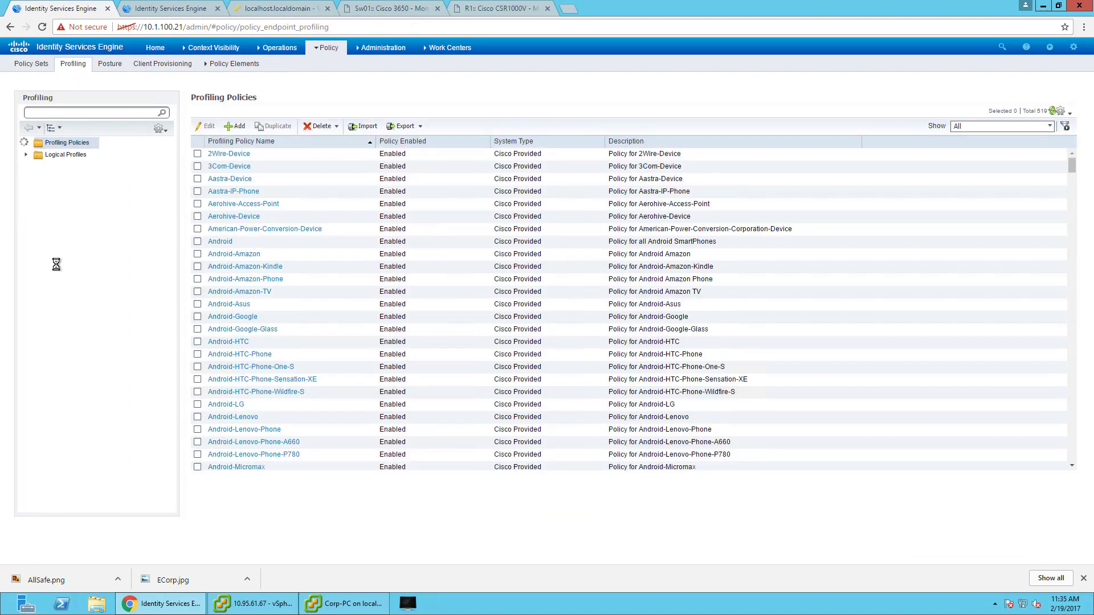
scroll(68, 319, "down", 15)
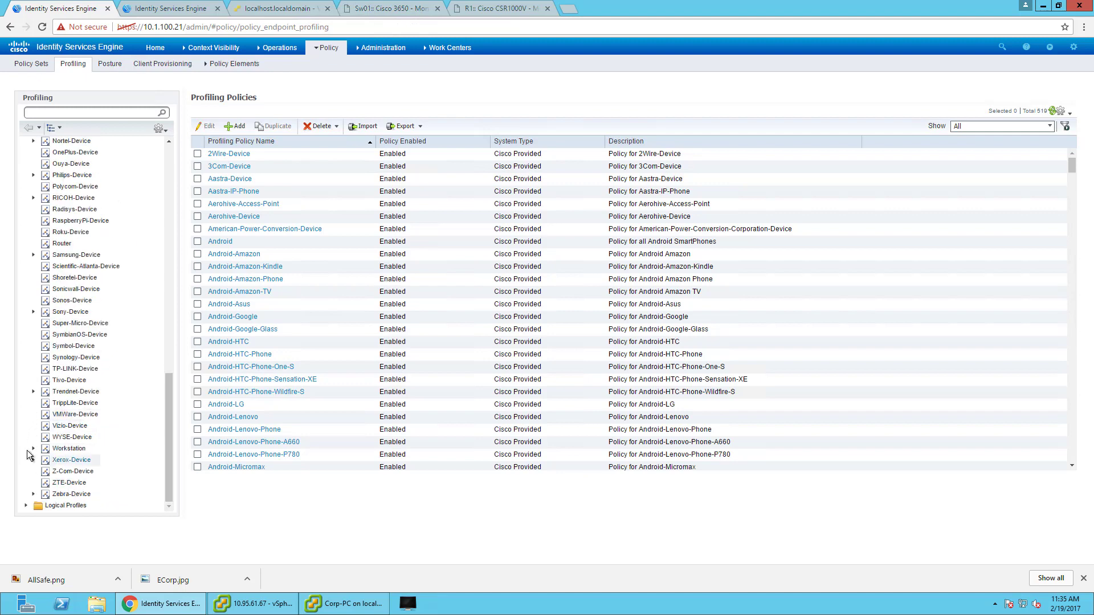
left_click(33, 448)
scroll(48, 455, "down", 3)
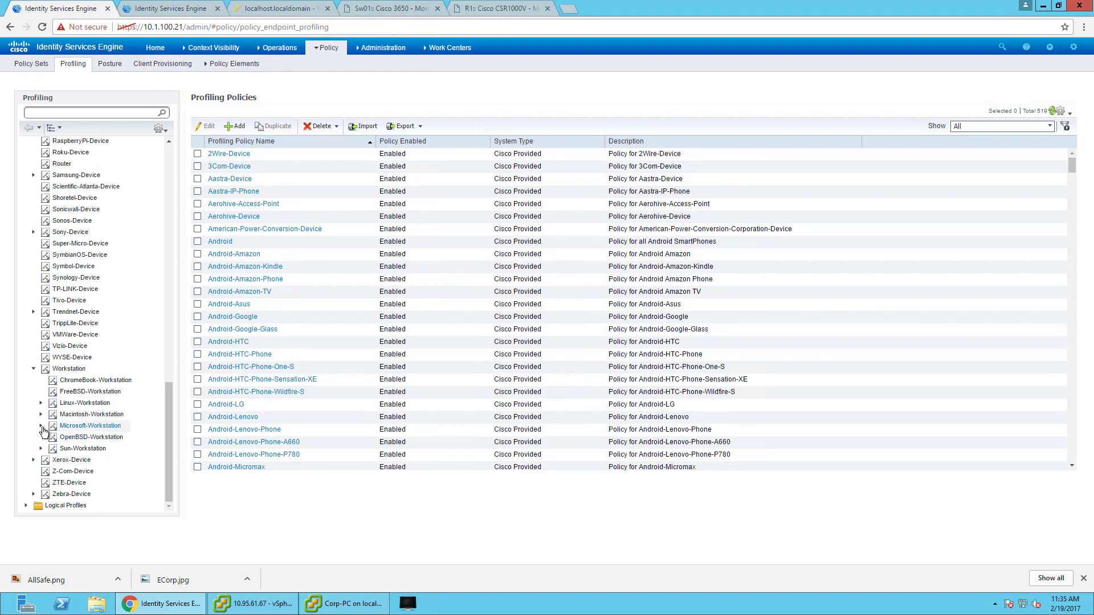
left_click(40, 425)
left_click(76, 370)
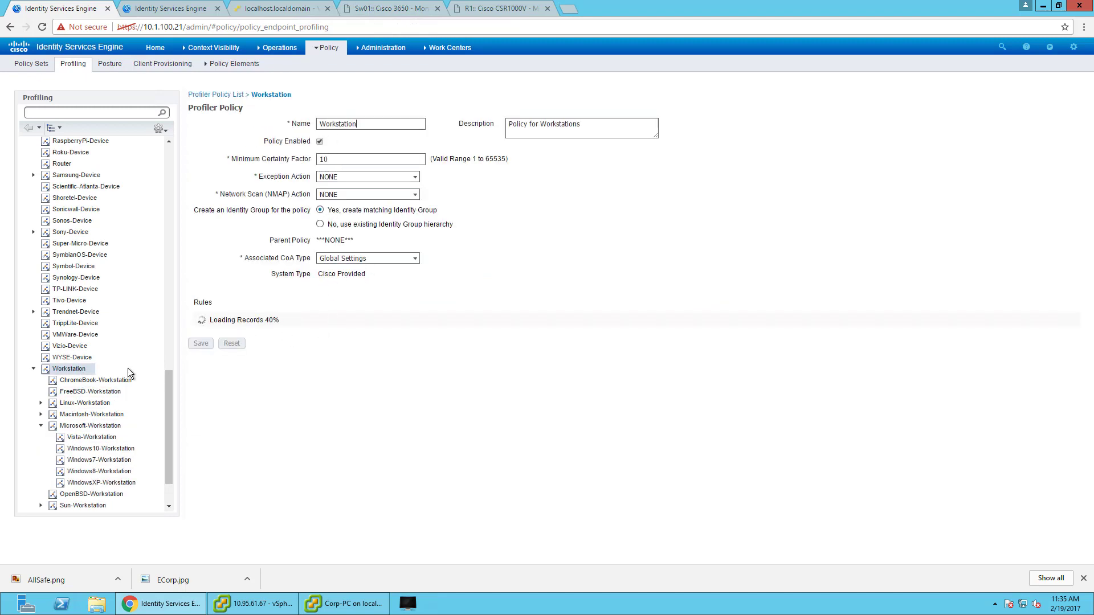
left_click(168, 157)
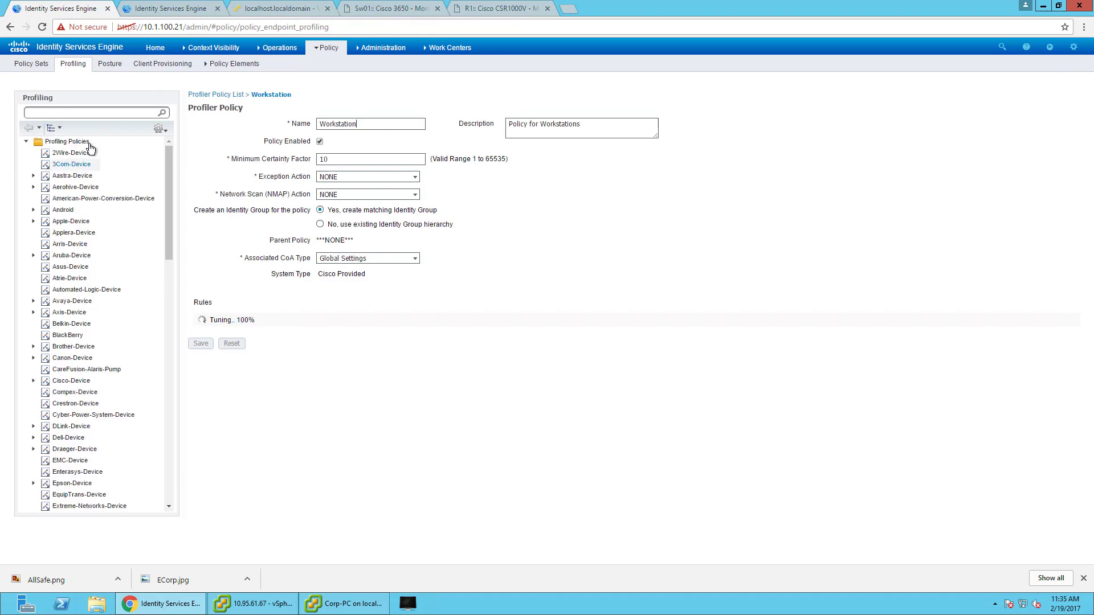
left_click(90, 146)
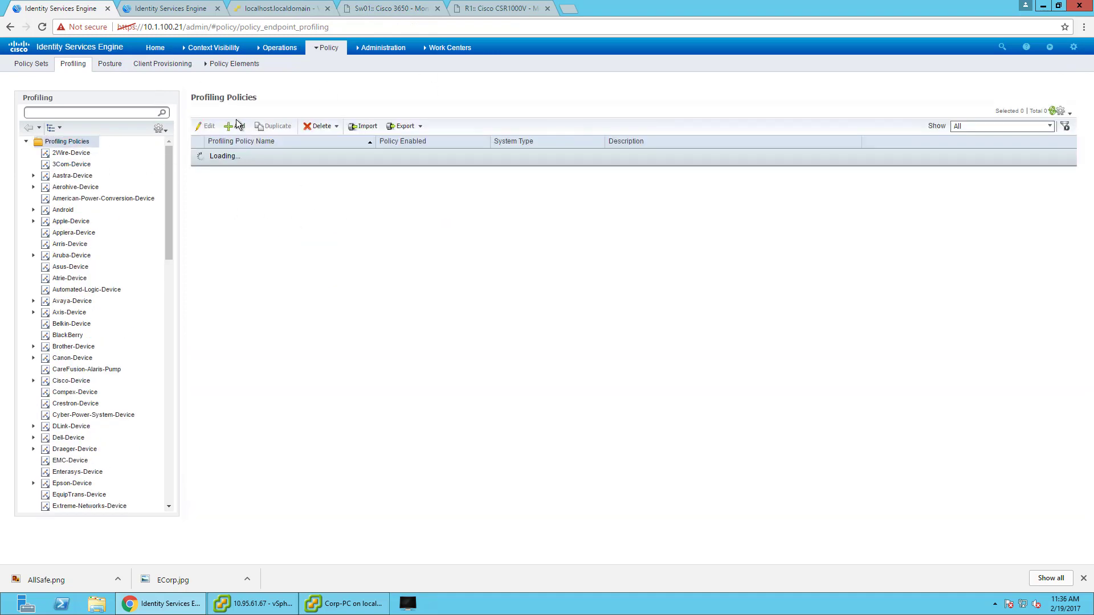
Start a new profiler policy named Workstation-AD-Joined with parent policy Workstation.
left_click(236, 126)
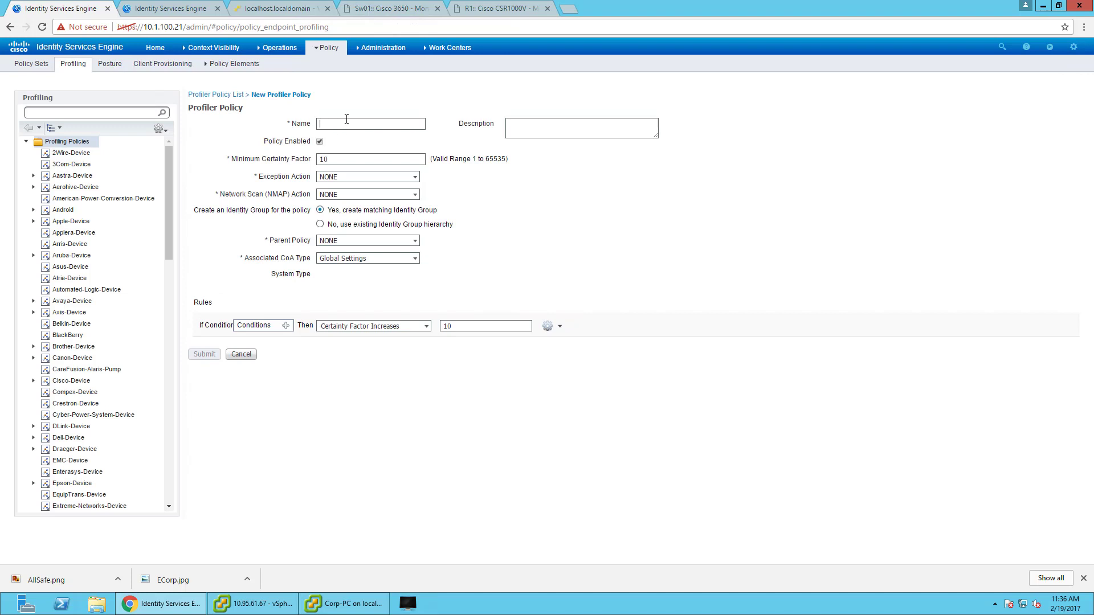
type("A")
key("BackSpace")
key("BackSpace")
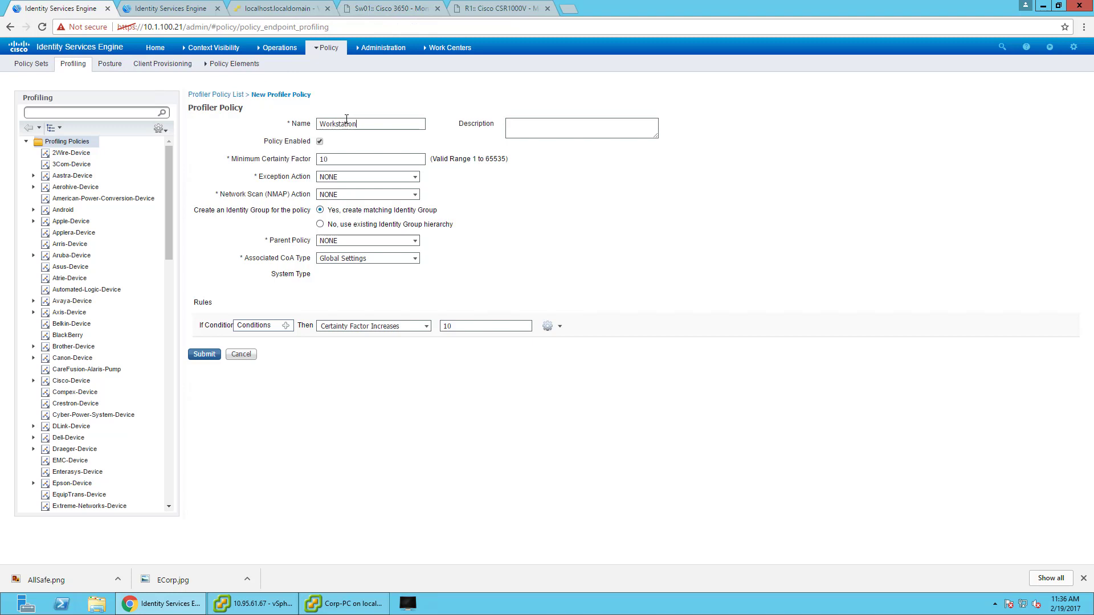
type("Workstation-AD-K")
type("oined")
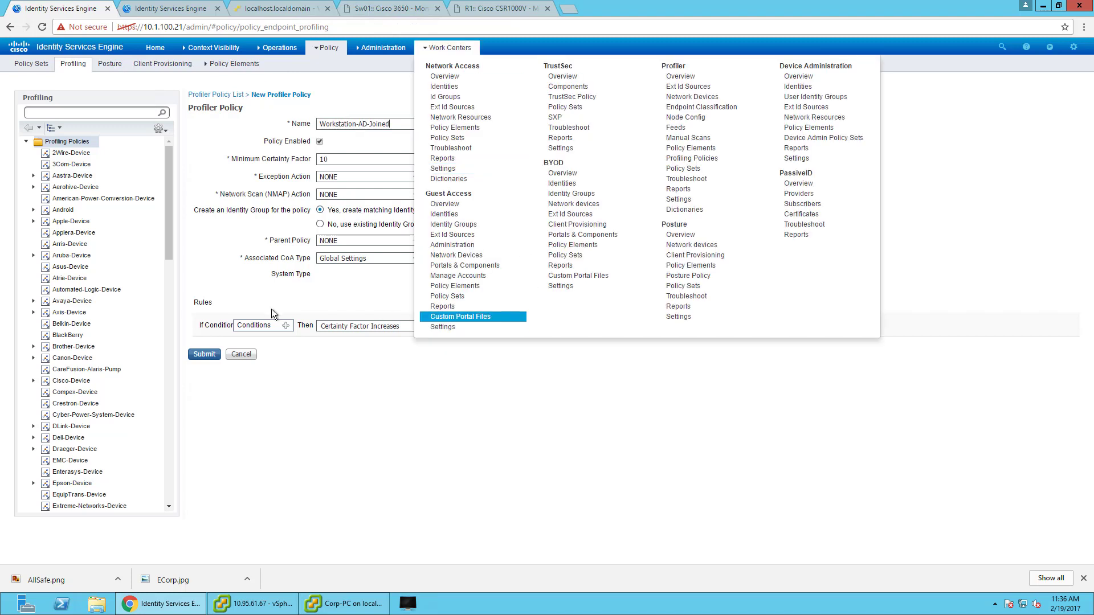
left_click(416, 240)
left_click(418, 244)
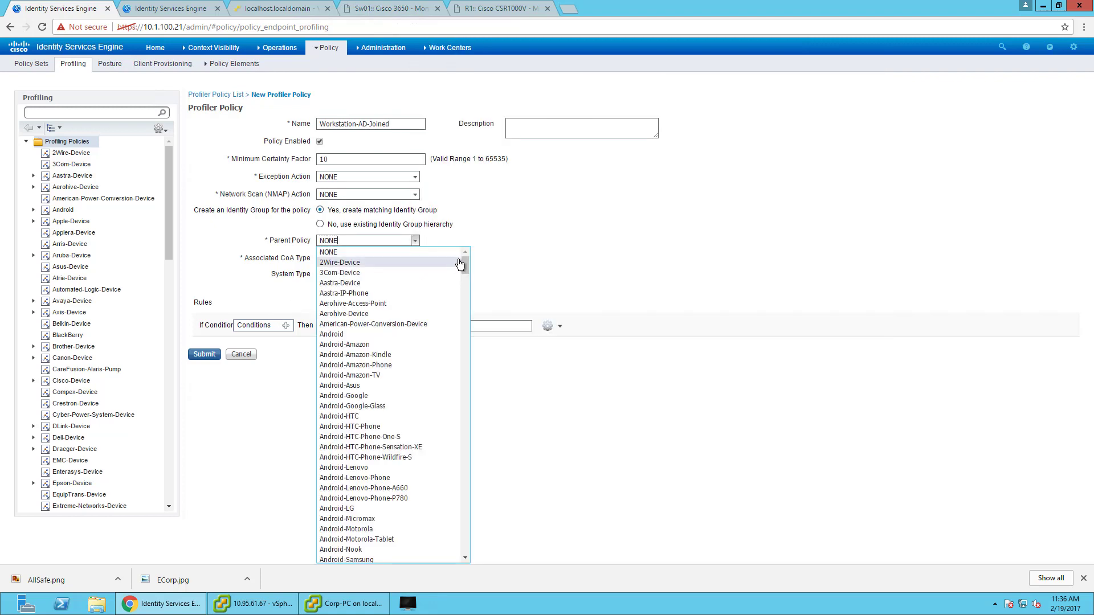
left_click_drag(465, 265, 474, 483)
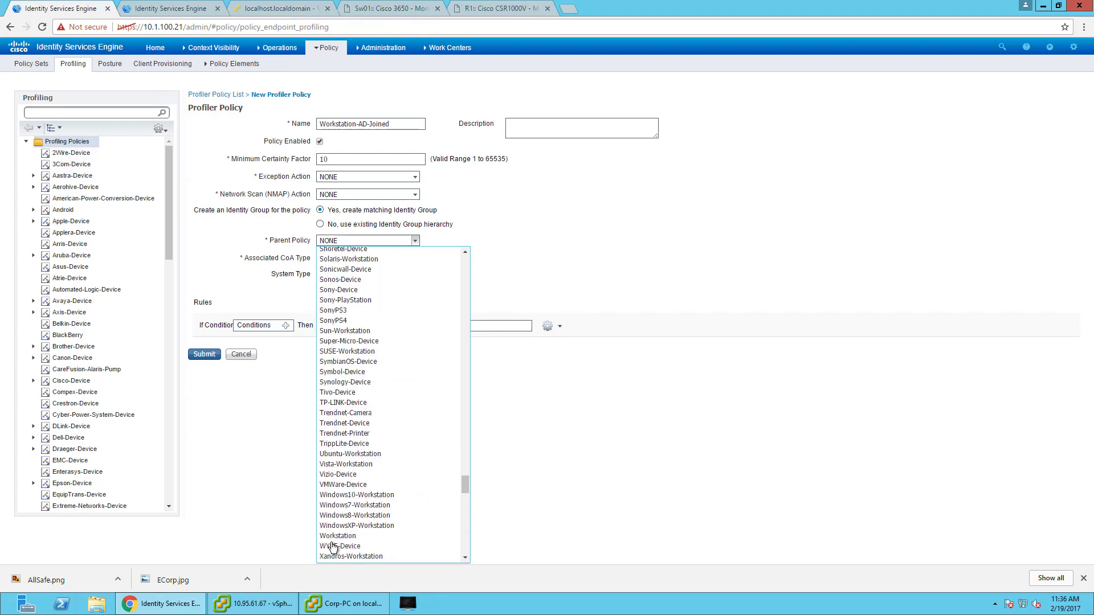
left_click(336, 536)
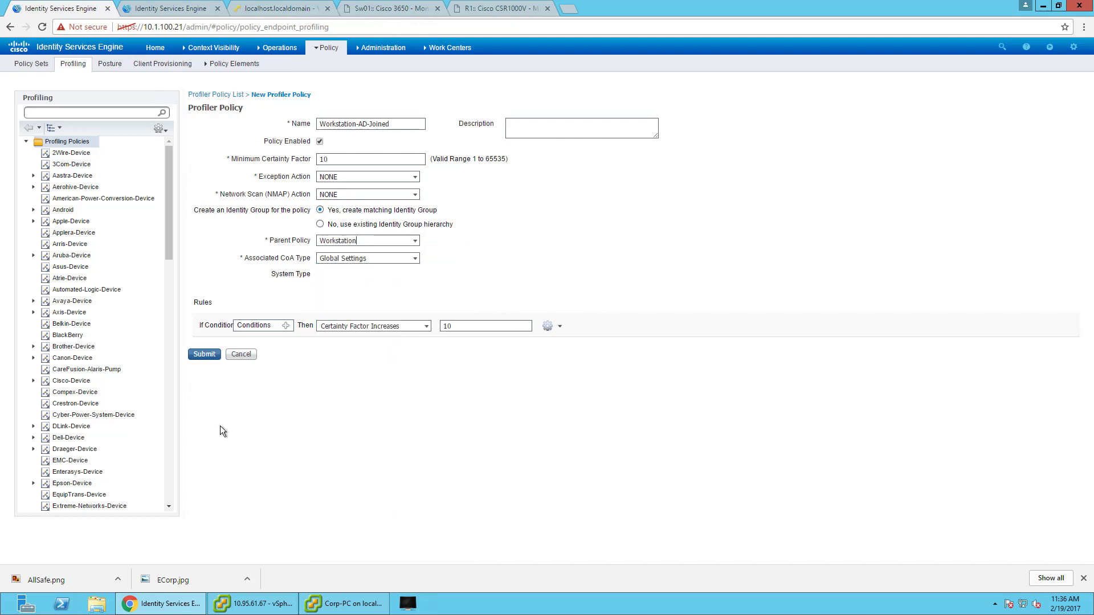
Add the AD-Join library condition to the policy rule and submit the policy.
left_click(286, 325)
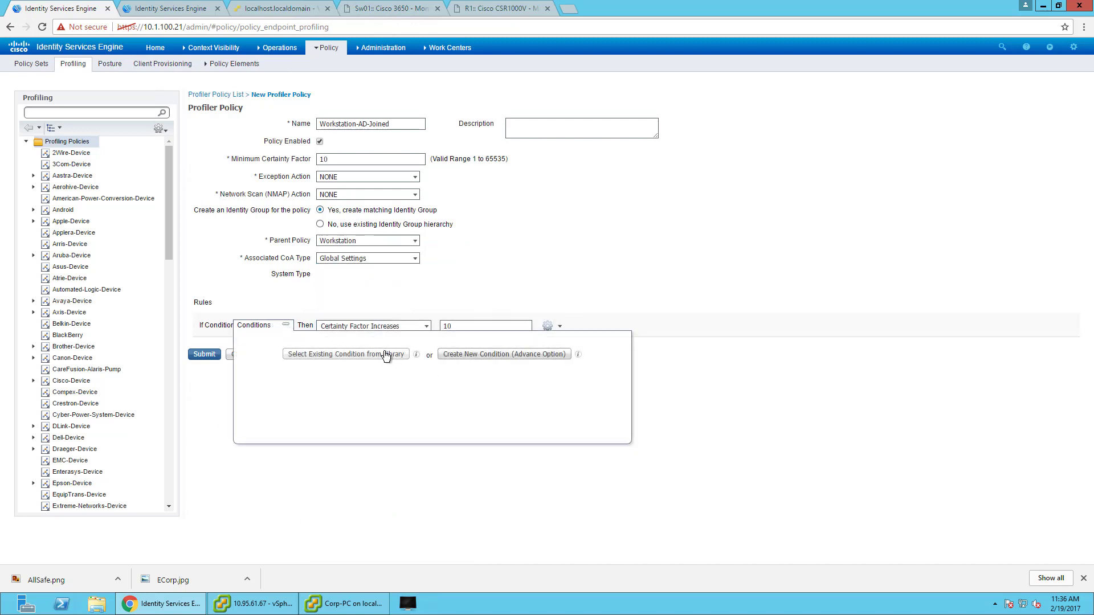
left_click(386, 356)
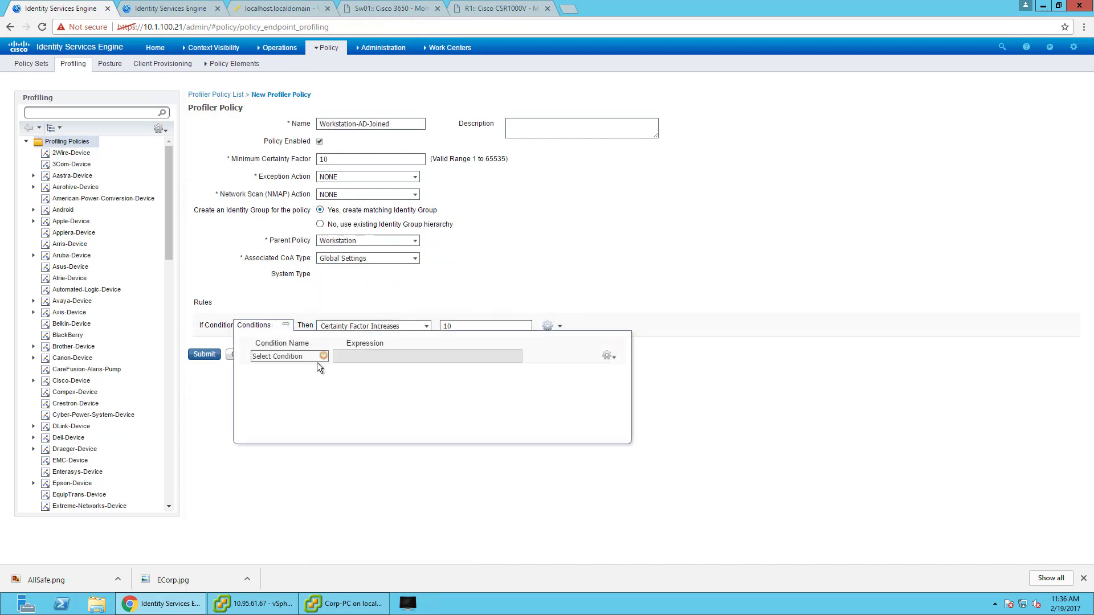
left_click(322, 357)
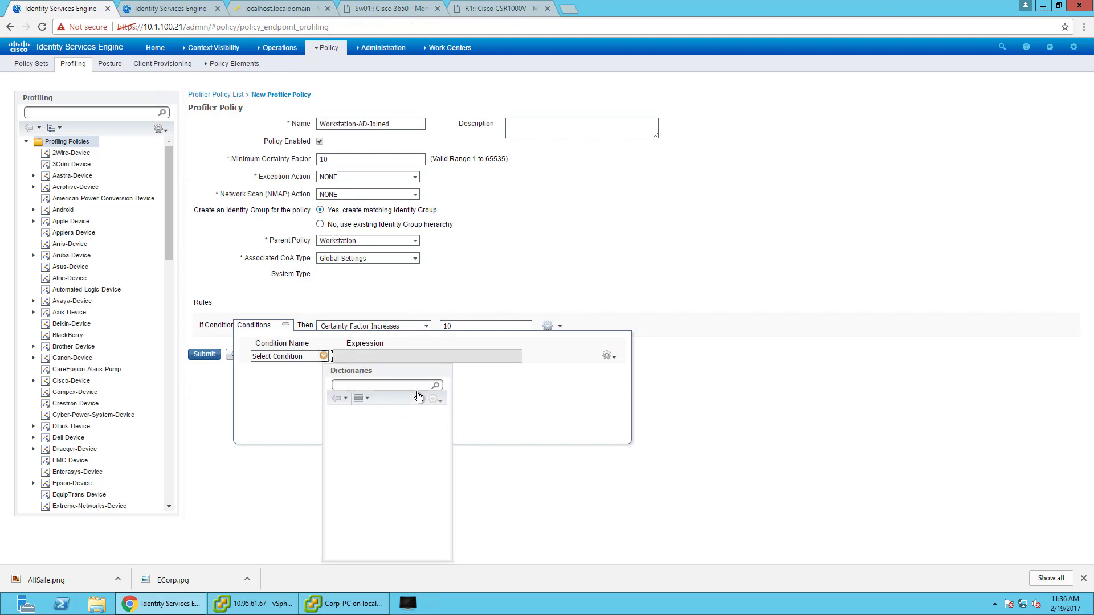
left_click(322, 356)
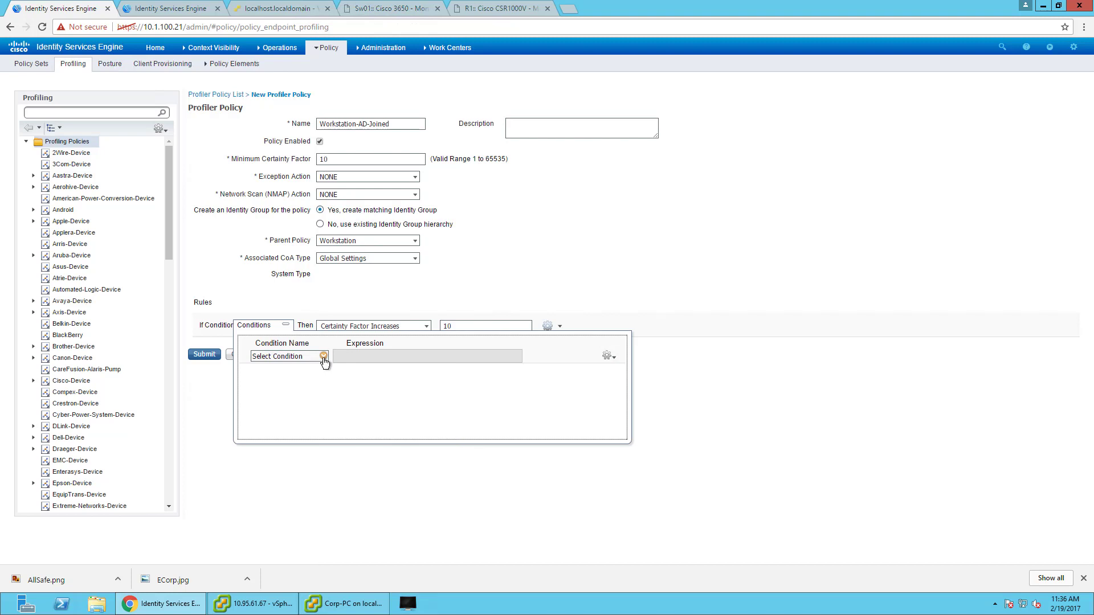
left_click(323, 356)
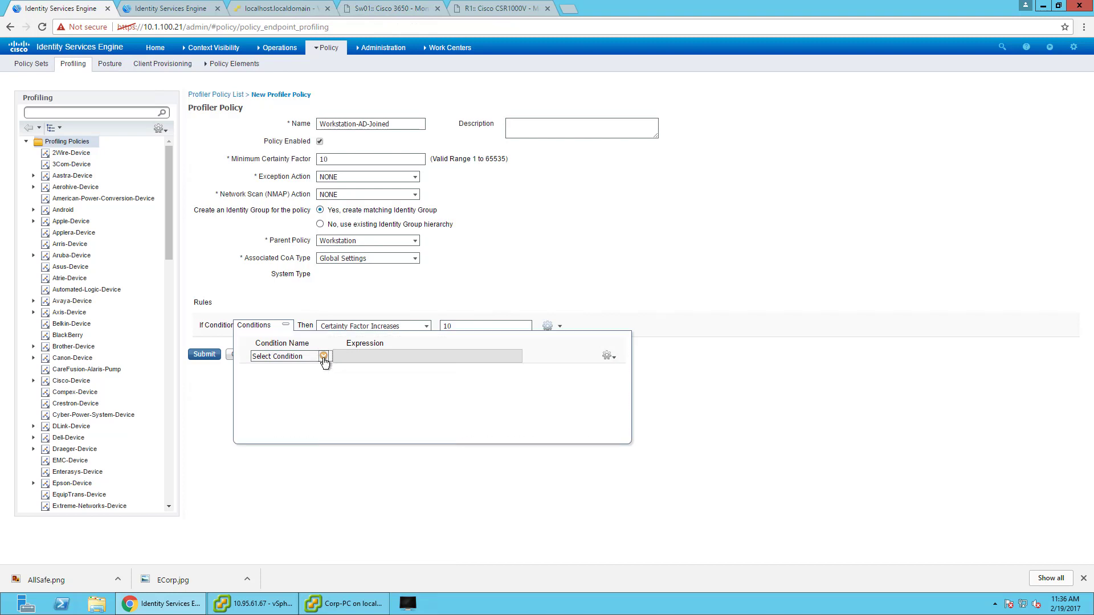
left_click(323, 357)
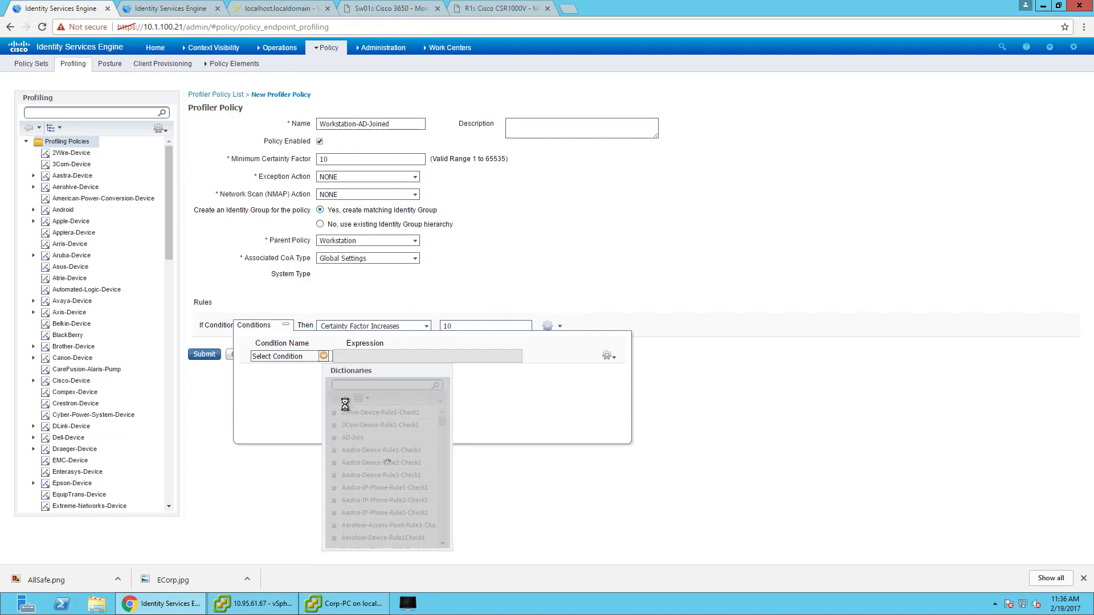
left_click(352, 437)
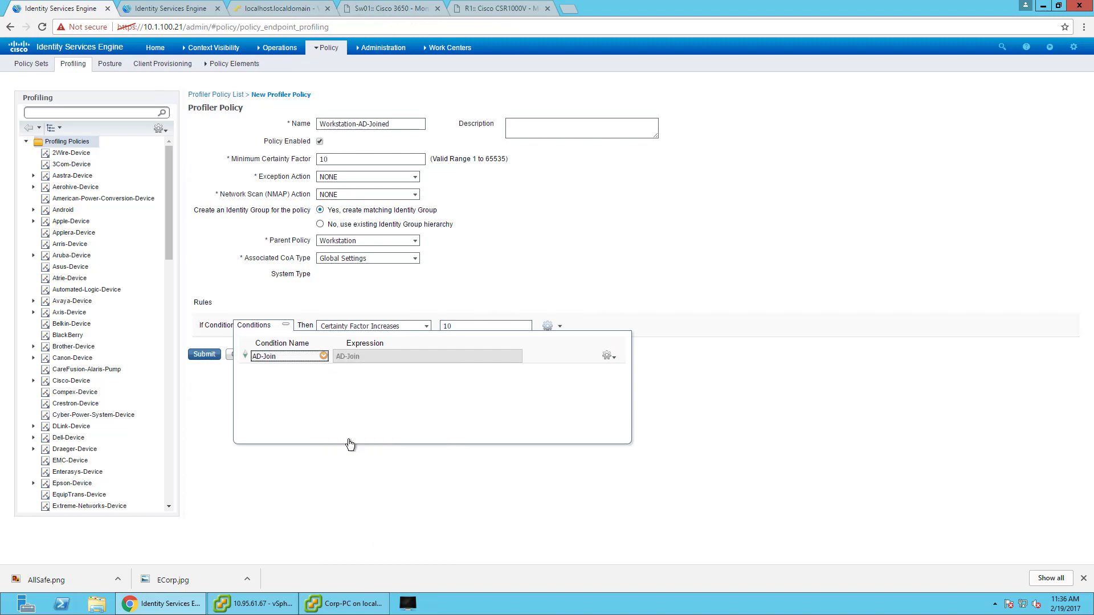
left_click(509, 466)
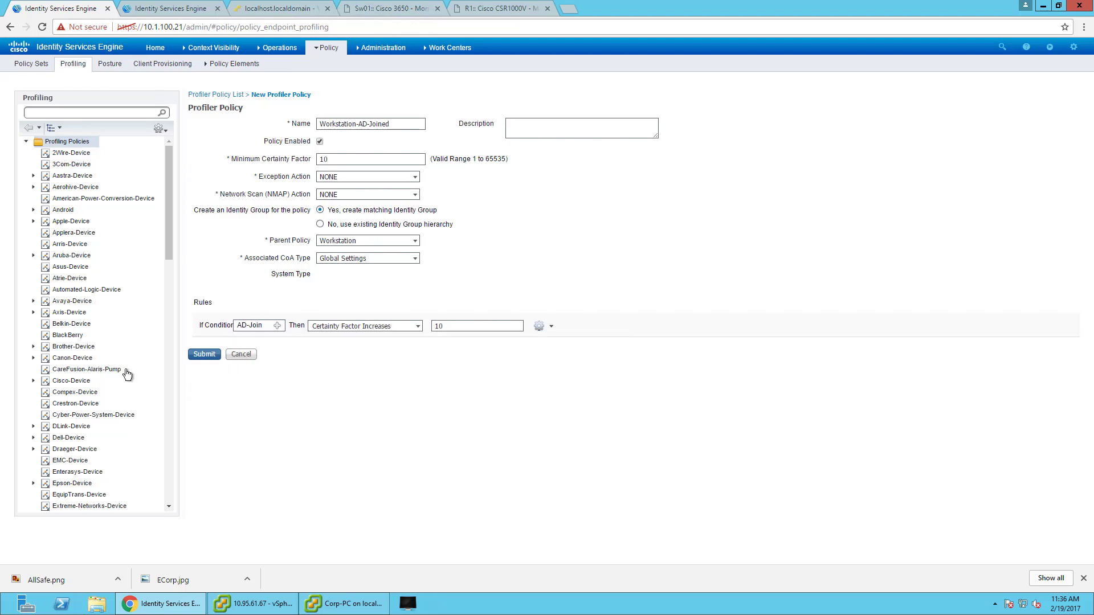
left_click(203, 354)
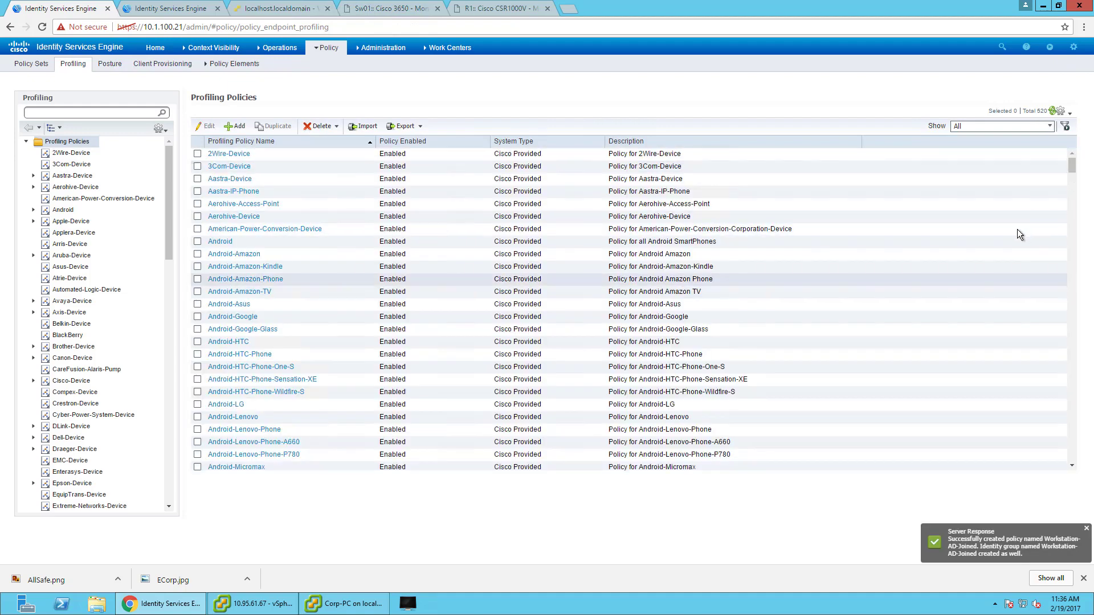
Duplicate Workstation-AD-Joined as Win10-AD-Joined with parent Windows10-Workstation, and save it.
left_click(546, 142)
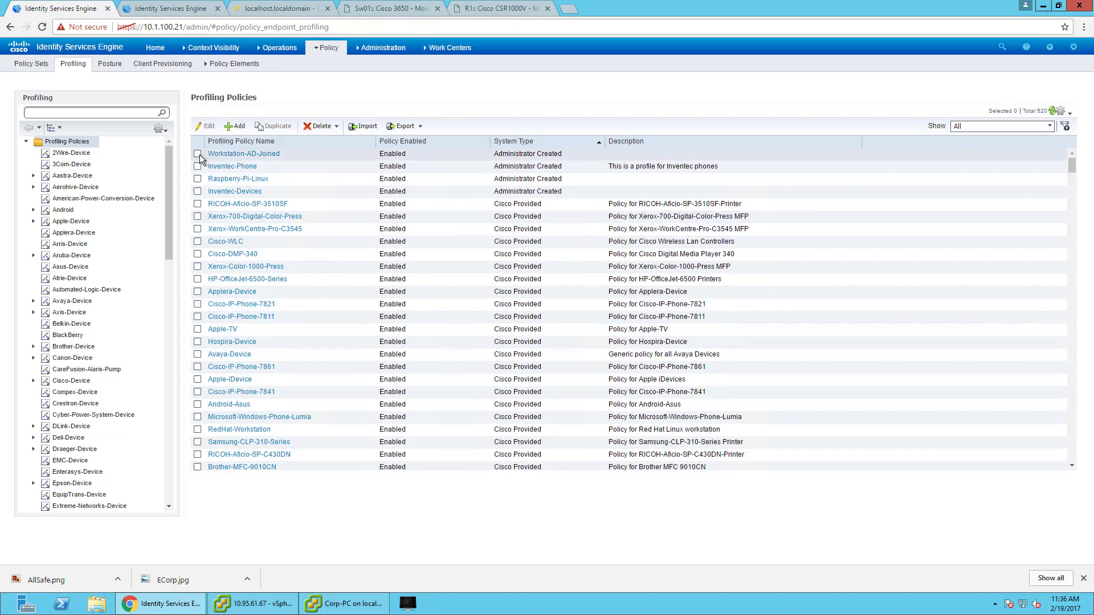
left_click(198, 154)
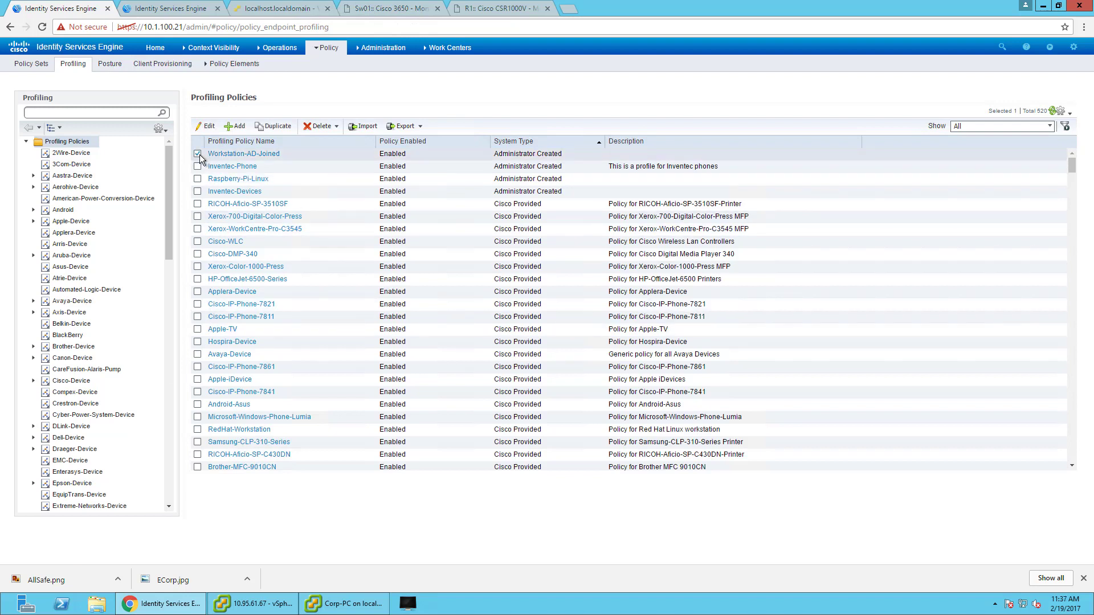
left_click(277, 126)
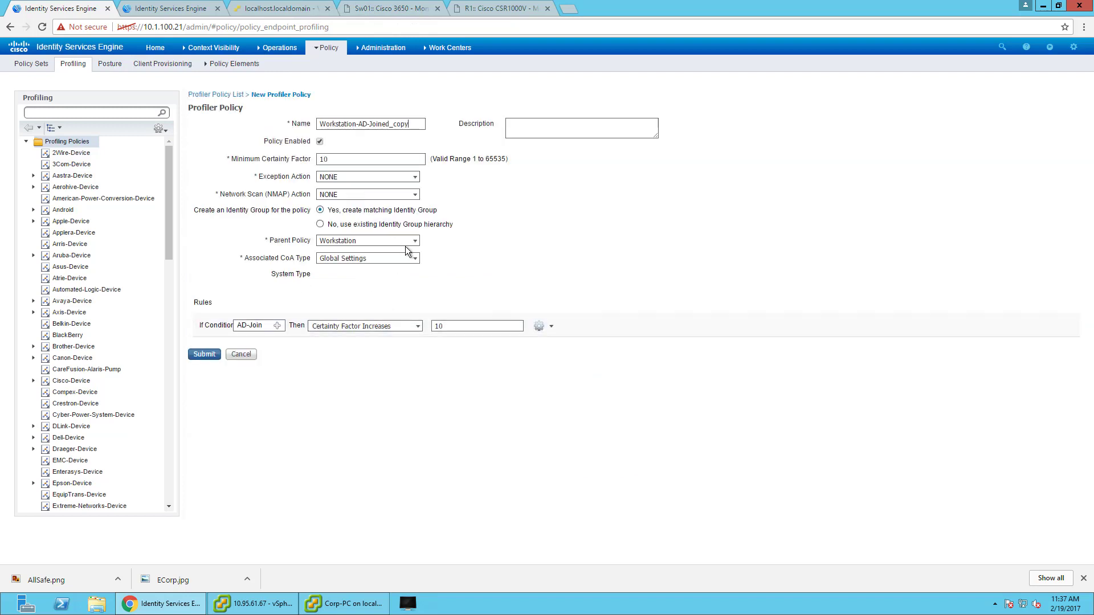
left_click(415, 241)
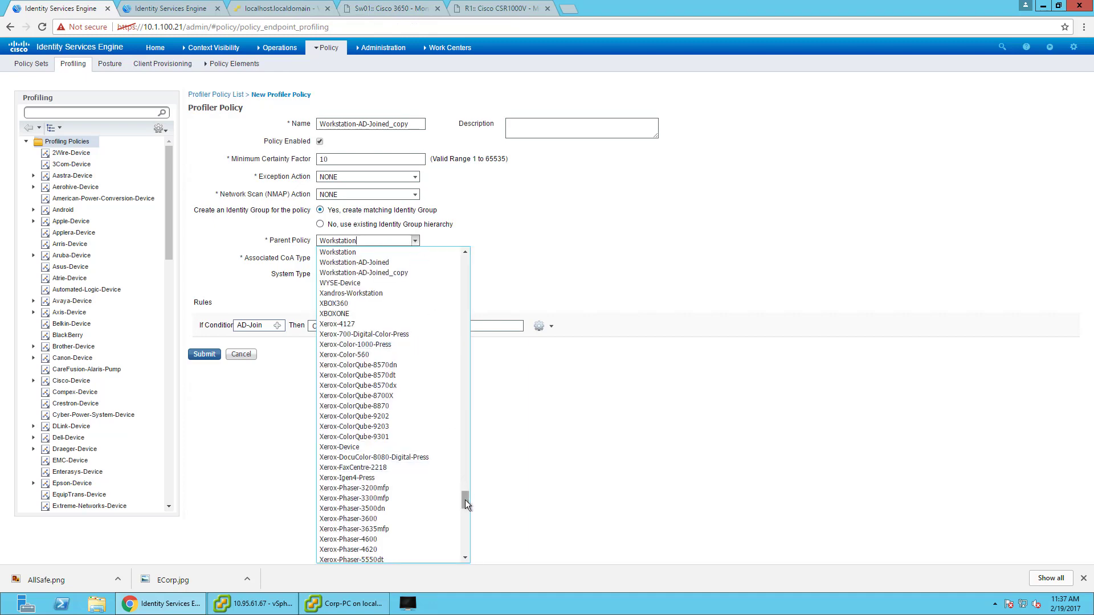
mouse_move(465, 500)
left_mouse_down()
mouse_move(466, 468)
mouse_move(460, 542)
mouse_move(468, 490)
left_mouse_up()
left_click(370, 407)
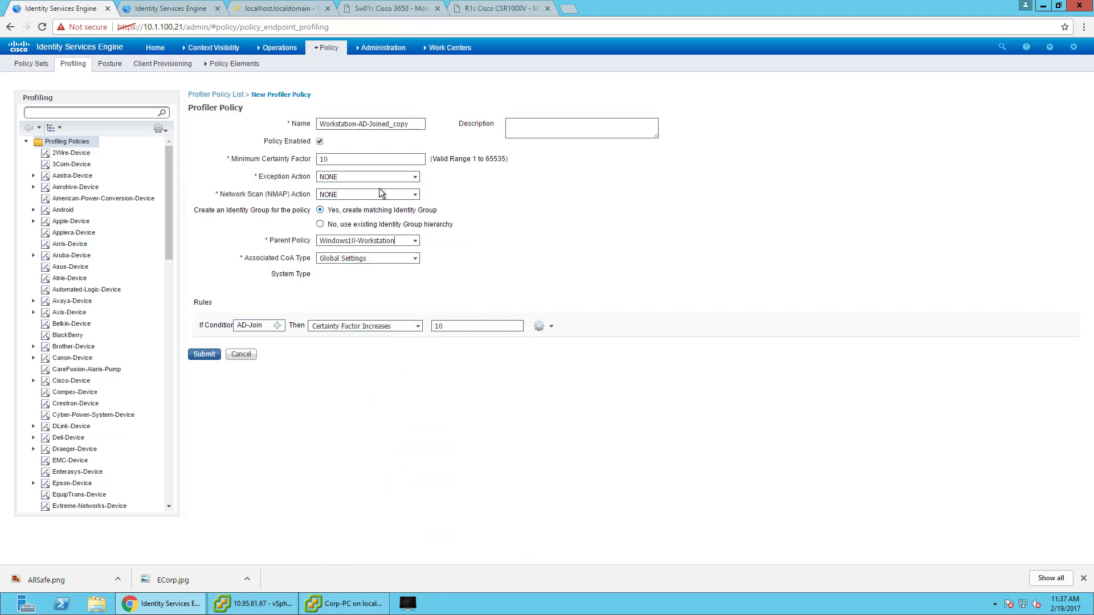
key("shift+Home")
type("Win10-AD")
left_click(204, 355)
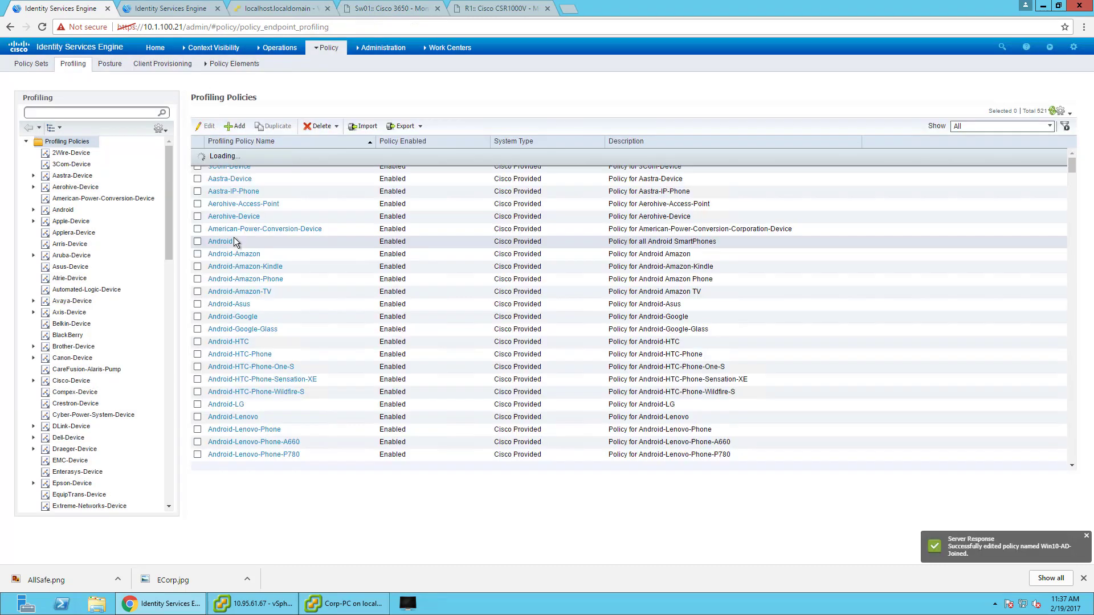
Duplicate Win10-AD-Joined as Win7-AD-Joined with parent Windows7-Workstation, and save it.
left_click(519, 142)
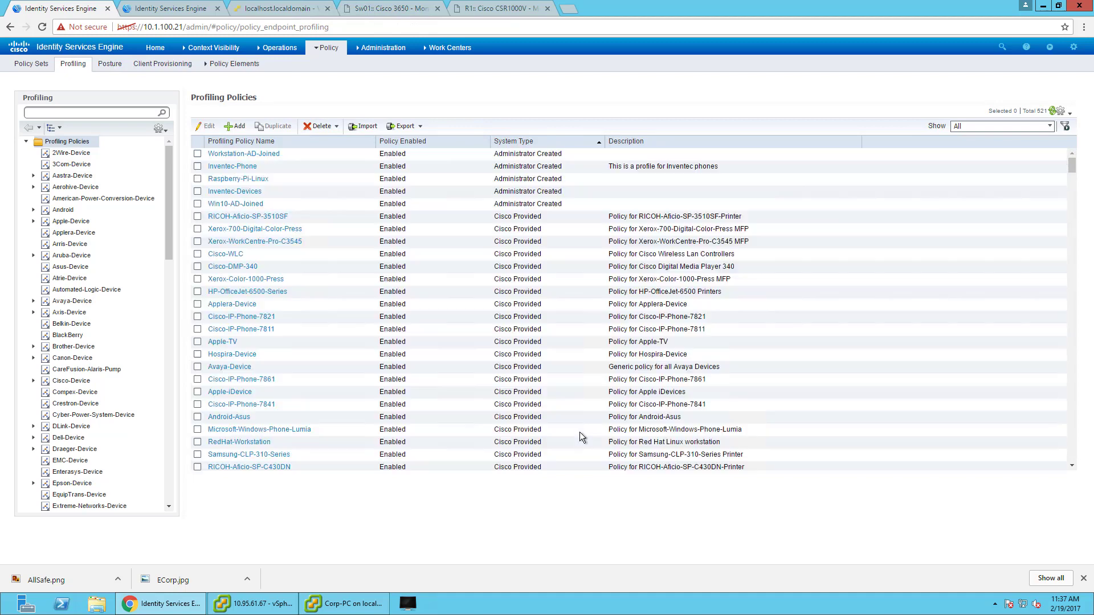
left_click(197, 204)
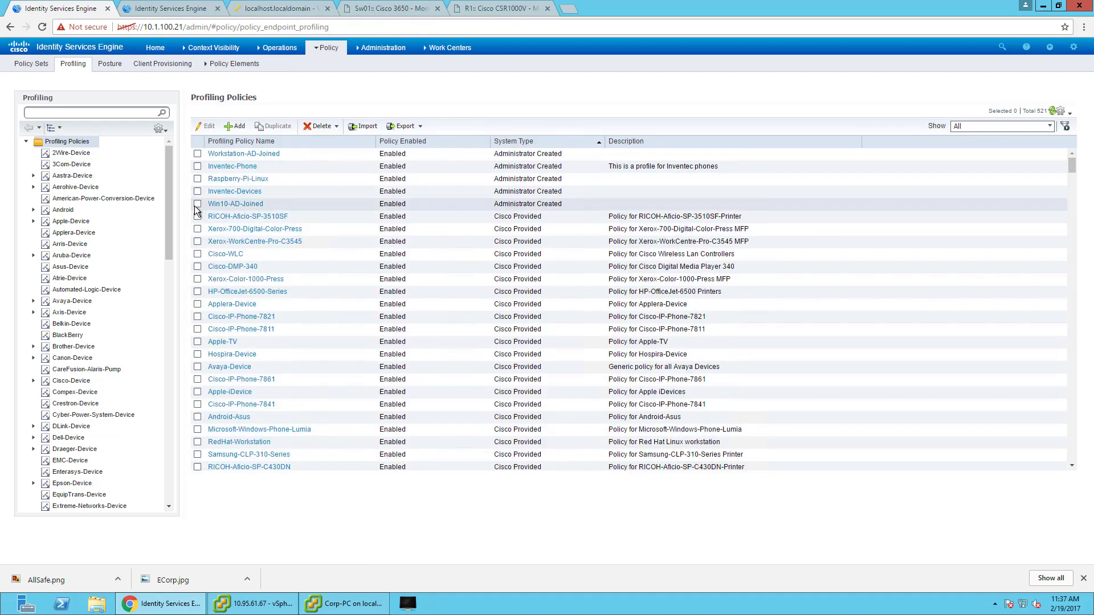
left_click(258, 126)
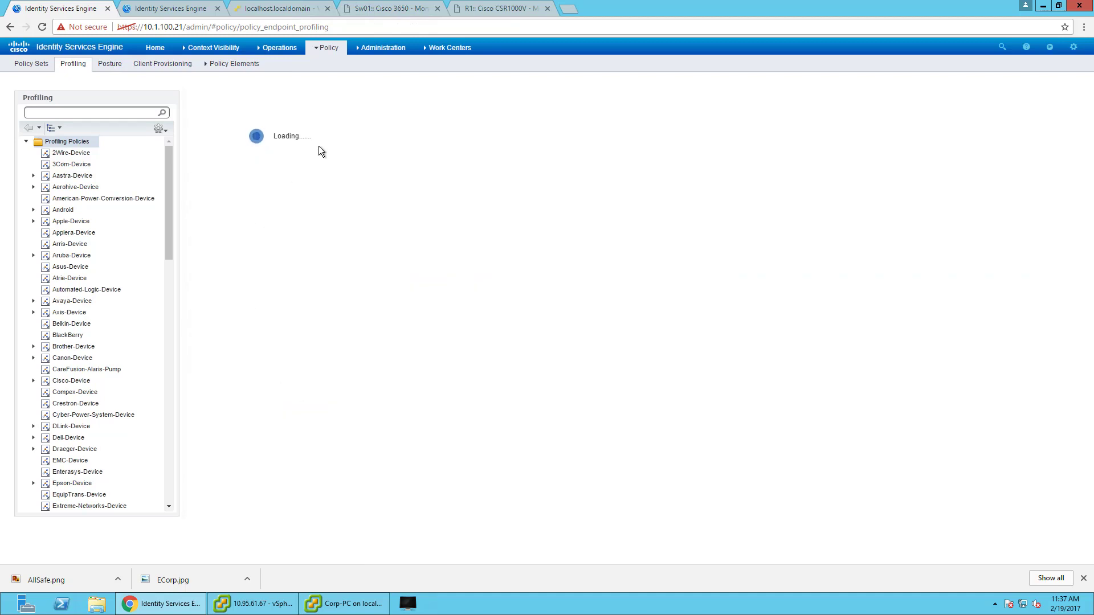
left_click_drag(373, 124, 408, 123)
key("BackSpace")
left_click_drag(332, 124, 338, 122)
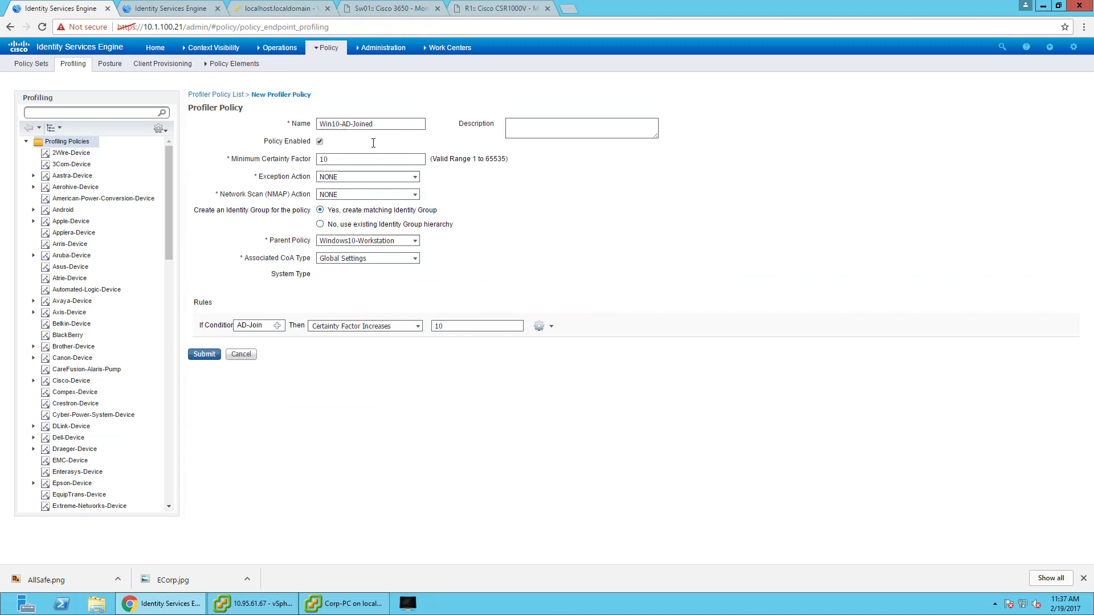
type("7")
left_click(414, 240)
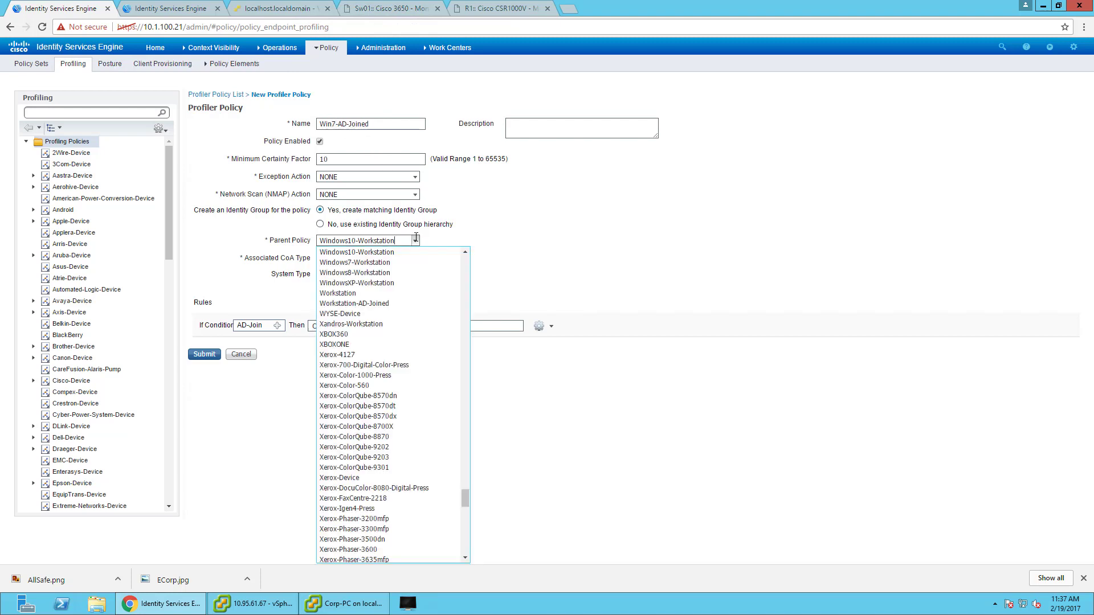
left_click(379, 263)
left_click(203, 354)
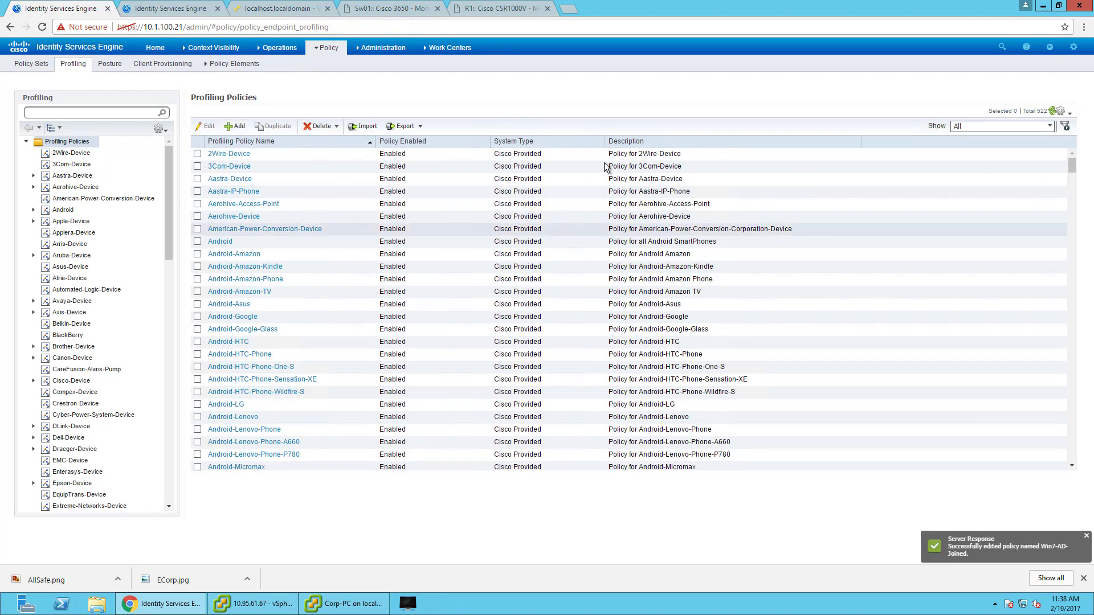
Duplicate Win7-AD-Joined as Win8-AD-Joined with parent Windows8-Workstation, and save it.
left_click(528, 143)
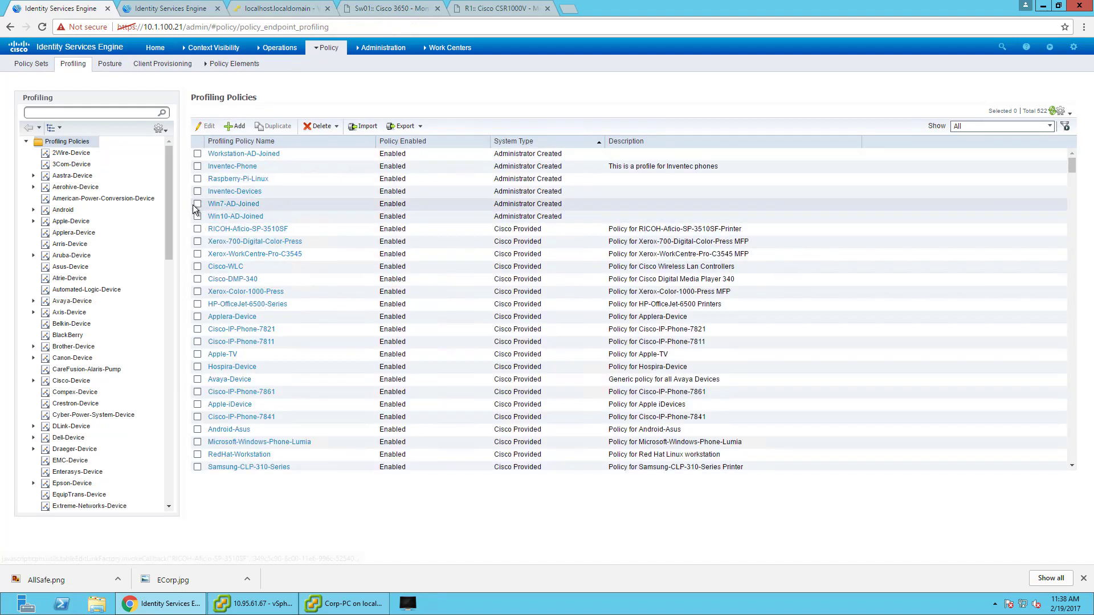
left_click(197, 203)
left_click(274, 126)
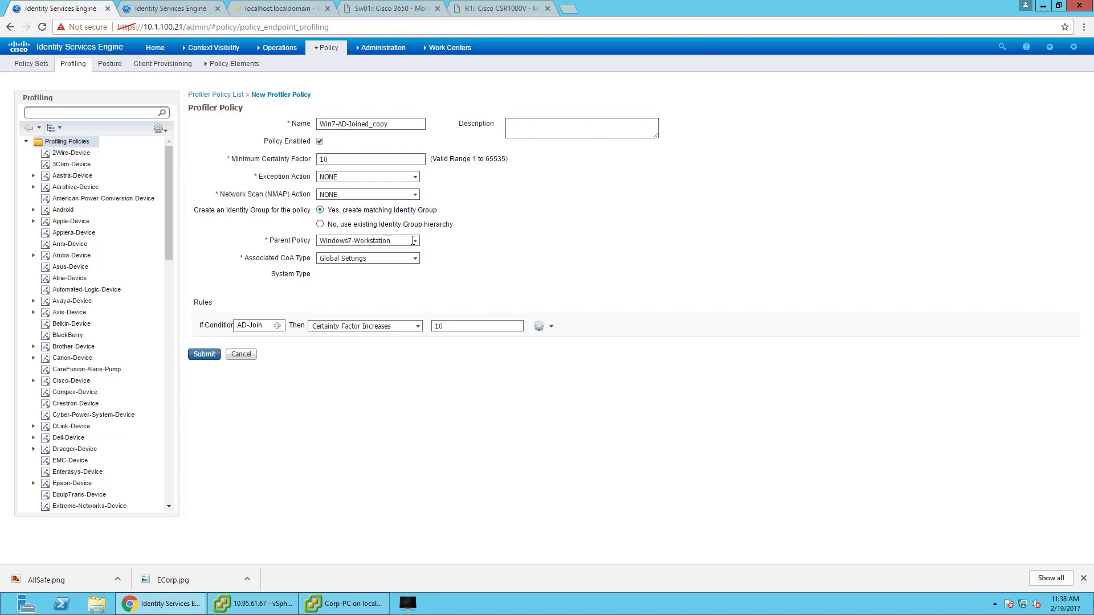
left_click(416, 245)
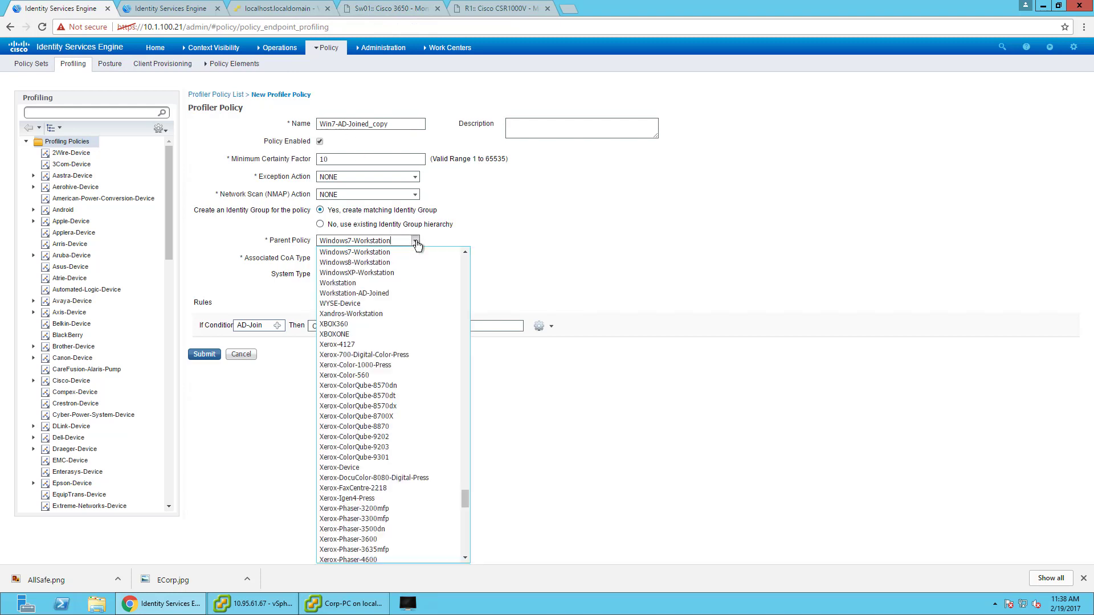
left_click(364, 262)
left_click(336, 124)
key("BackSpace")
type("8")
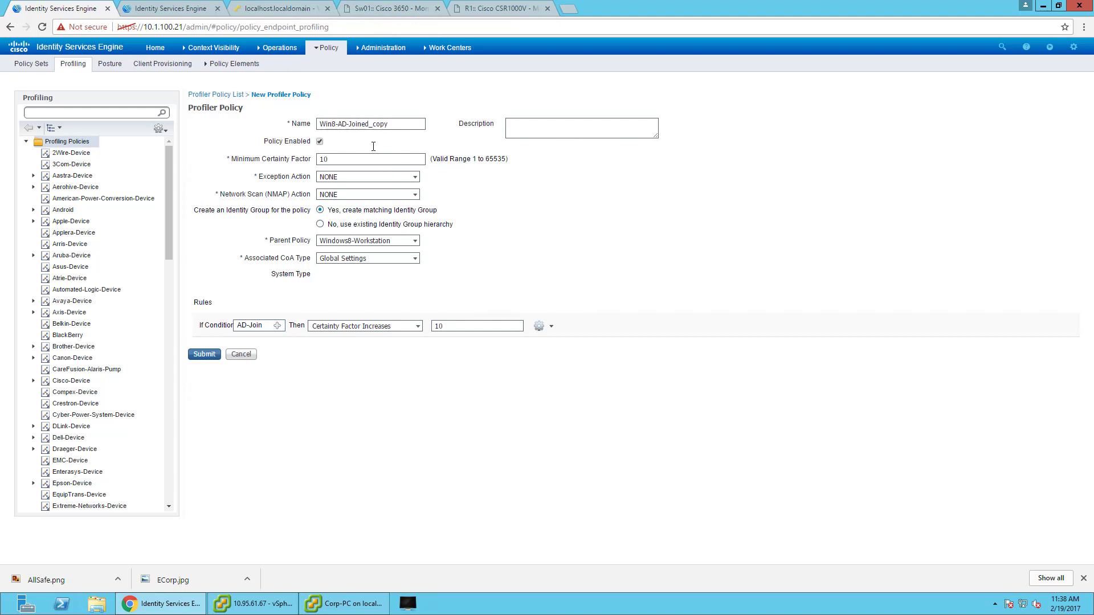
left_click_drag(372, 124, 432, 125)
key("BackSpace")
key("BackSpace")
left_click(204, 354)
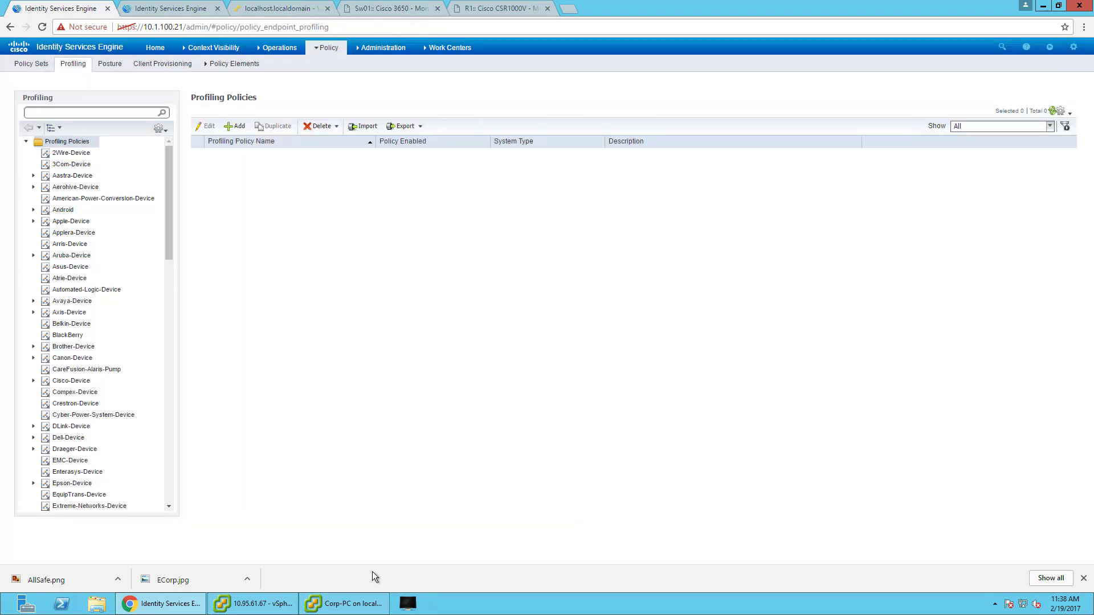
Open the endpoints list and highlight CORP-PC's Win7-AD-Joined endpoint profile.
left_click(367, 611)
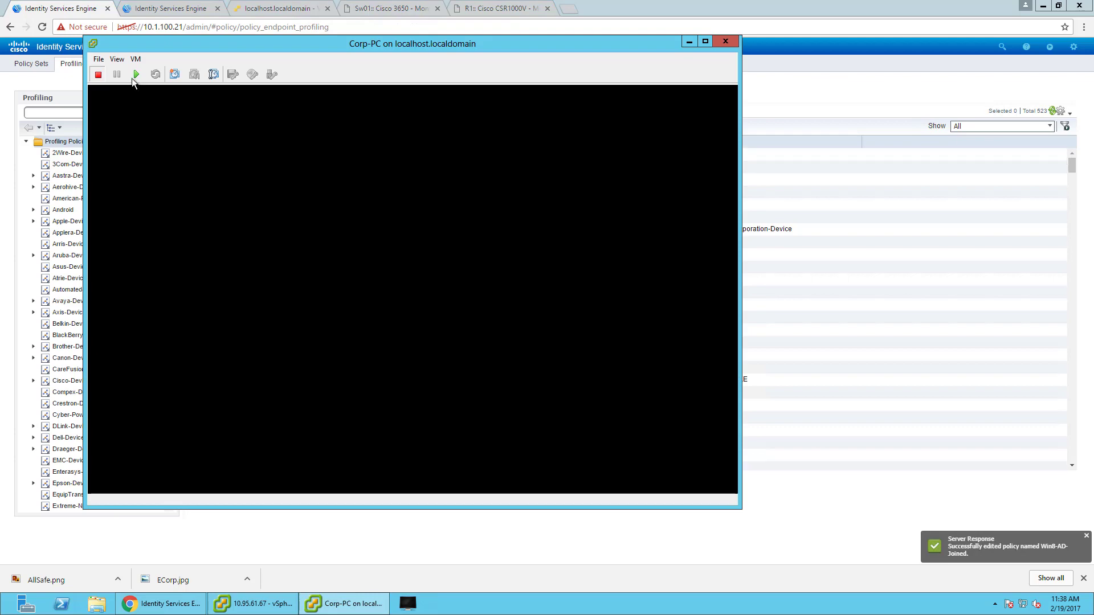
left_click(478, 519)
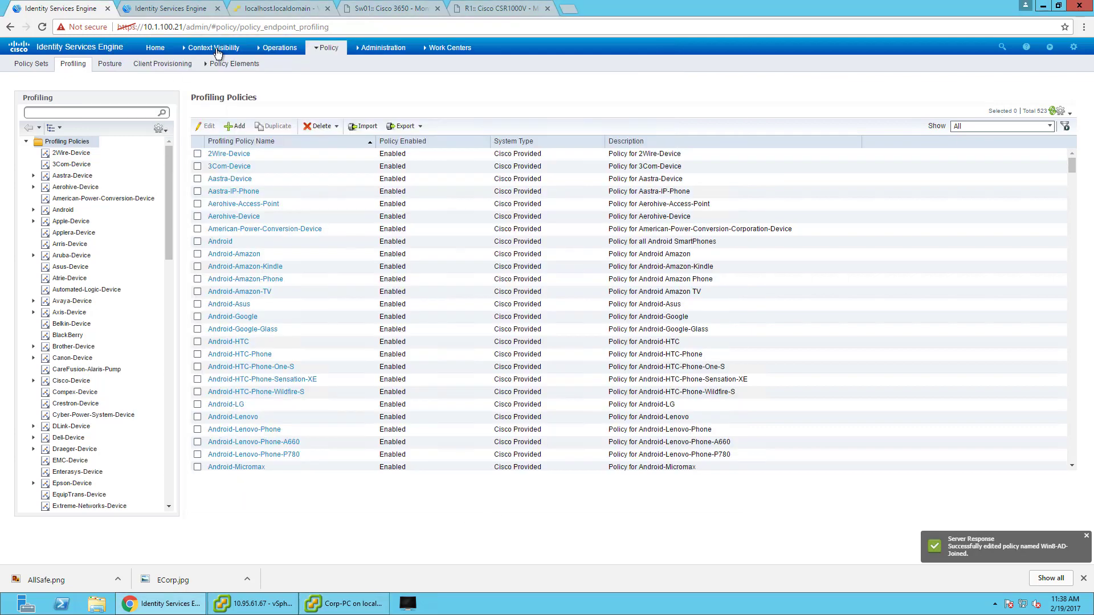
left_click(208, 69)
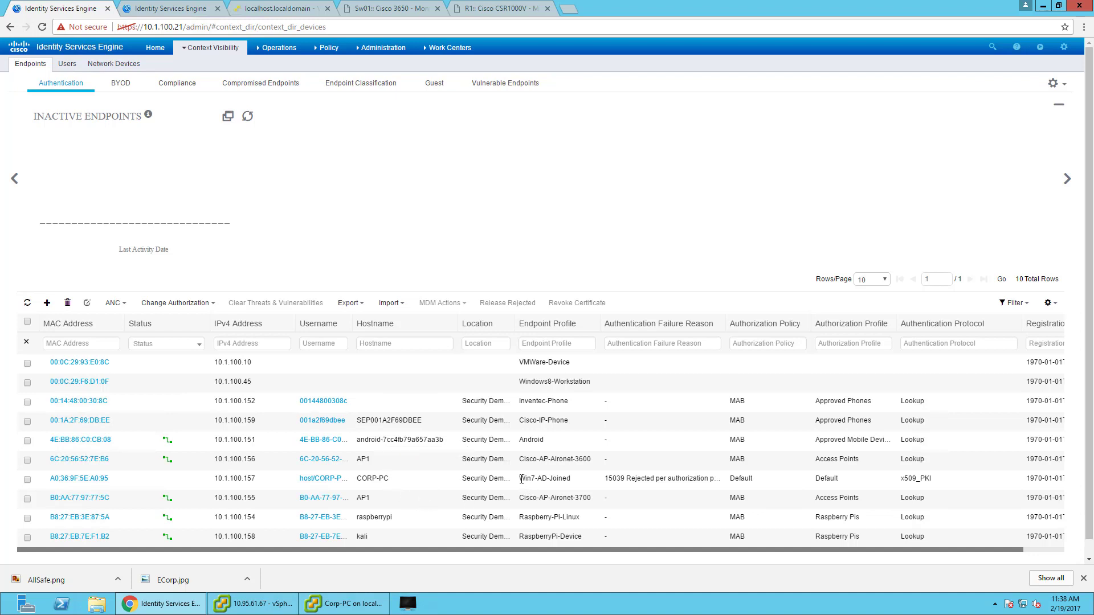
left_click_drag(521, 479, 592, 473)
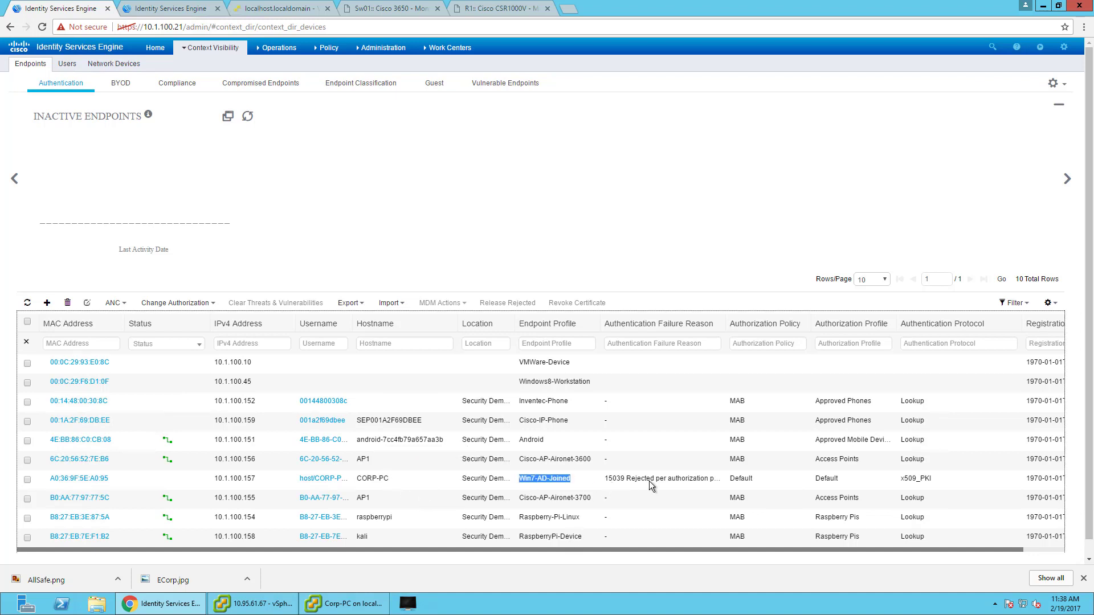
Start a new logical profile named AD-Joined-Windows under Profiling > Logical Profiles.
mouse_move(276, 54)
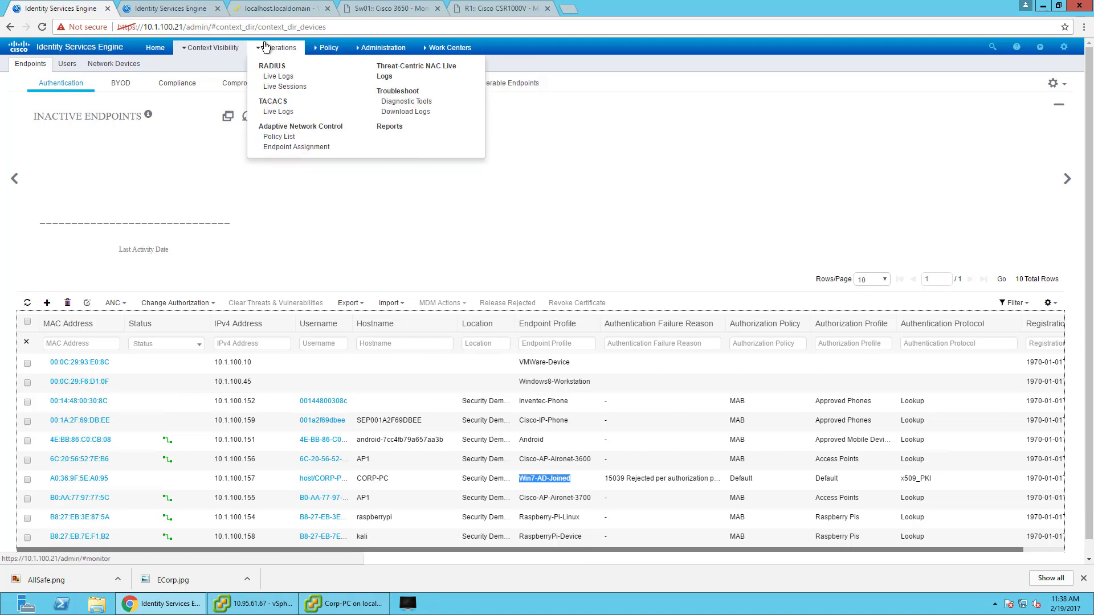
mouse_move(329, 49)
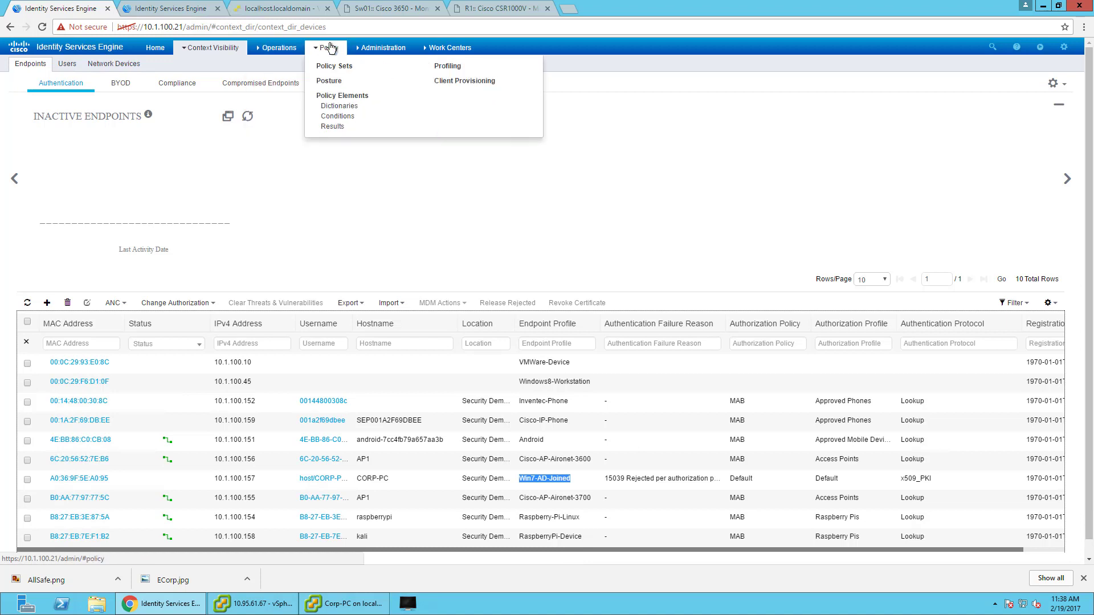
left_click(456, 68)
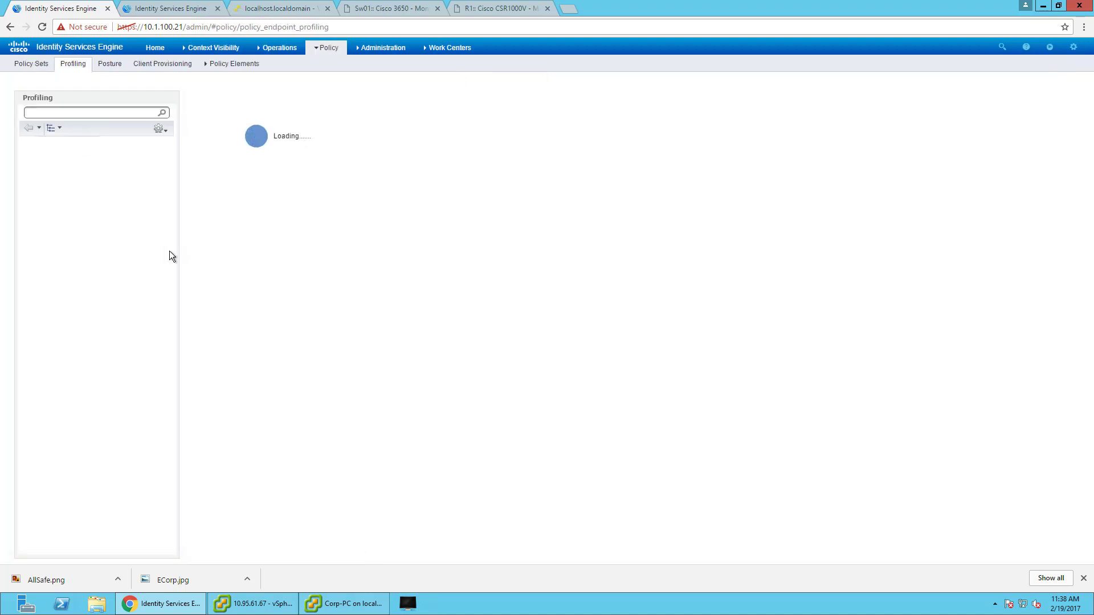
left_click(76, 154)
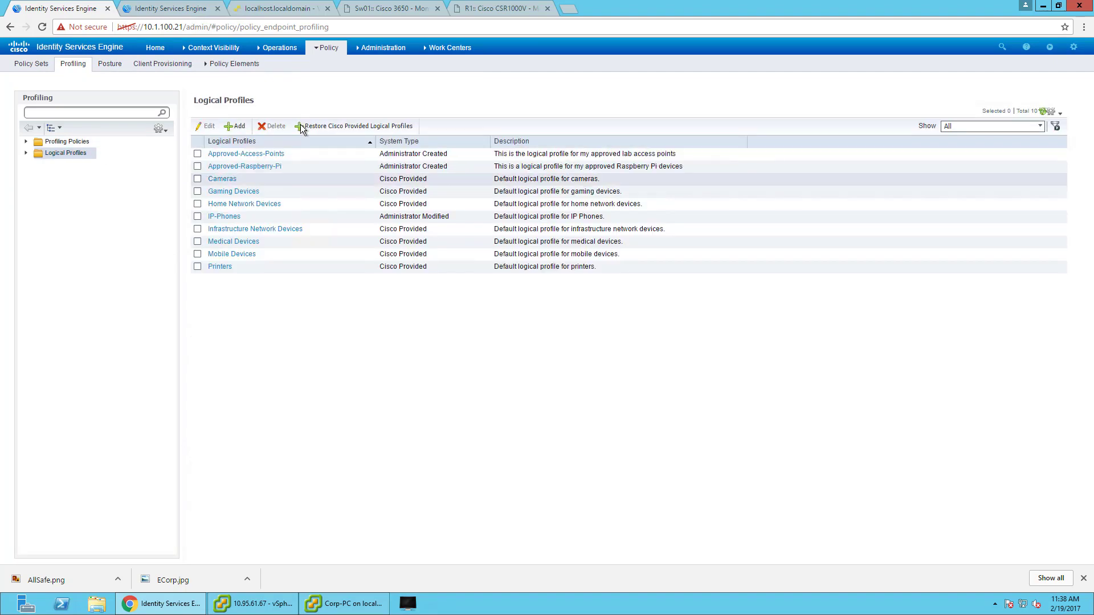
left_click(234, 126)
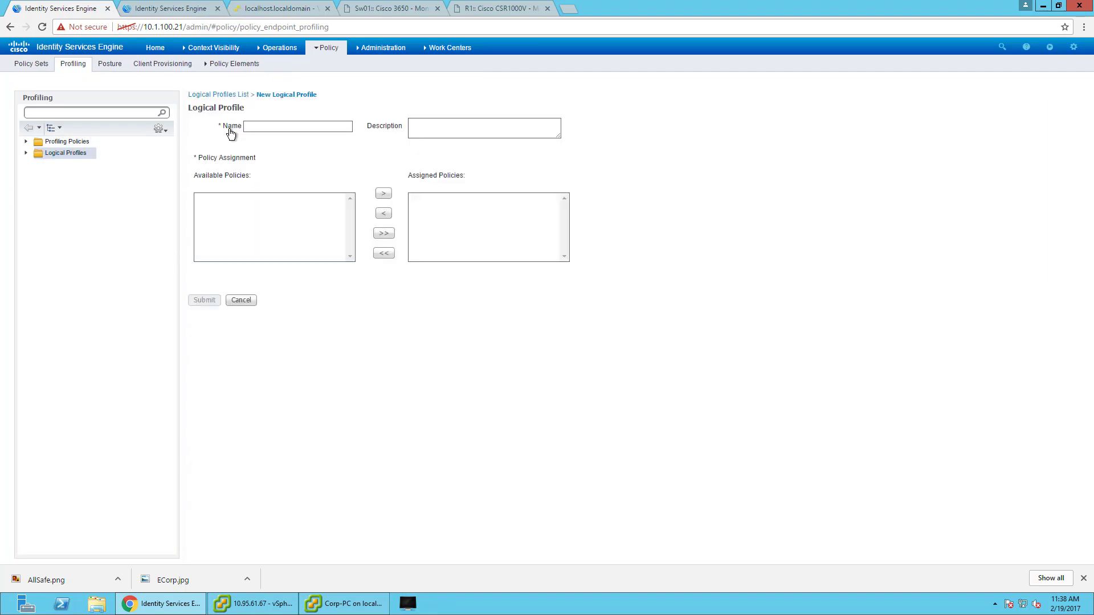
left_click(311, 127)
type("AD-Joined-Windows")
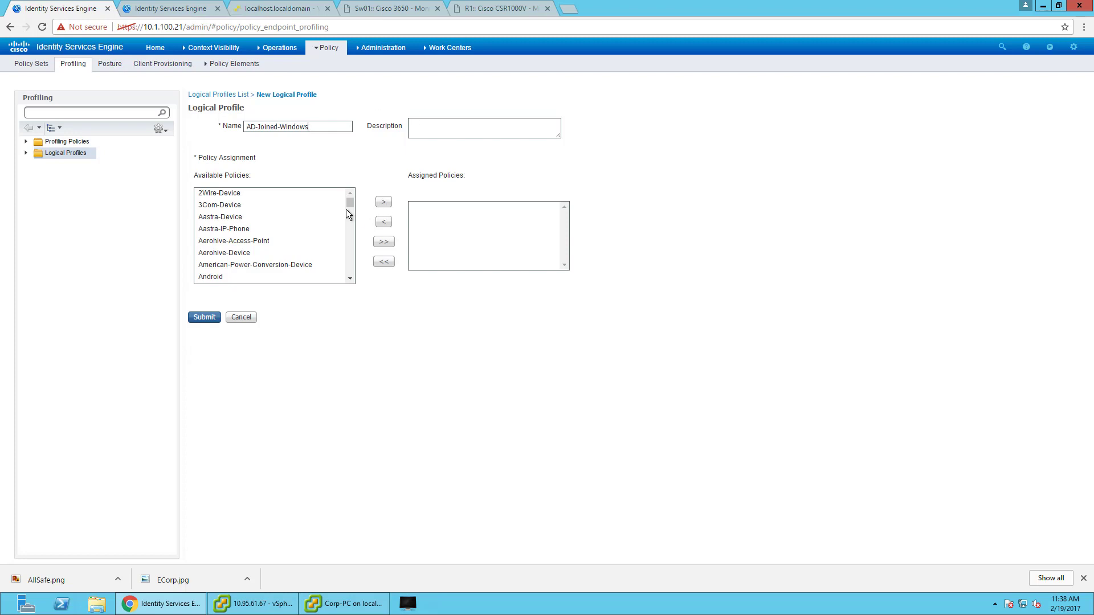
Scroll through the available profiling policies to locate the AD-Joined policies.
left_click_drag(349, 224, 350, 269)
scroll(350, 247, "up", 5)
scroll(351, 244, "up", 6)
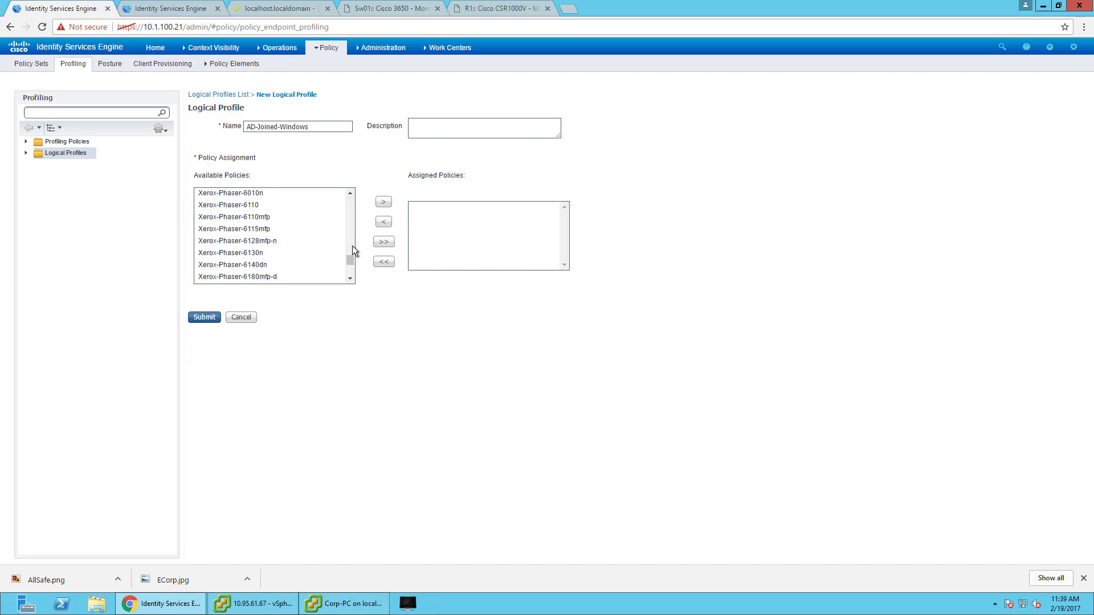
scroll(352, 245, "up", 10)
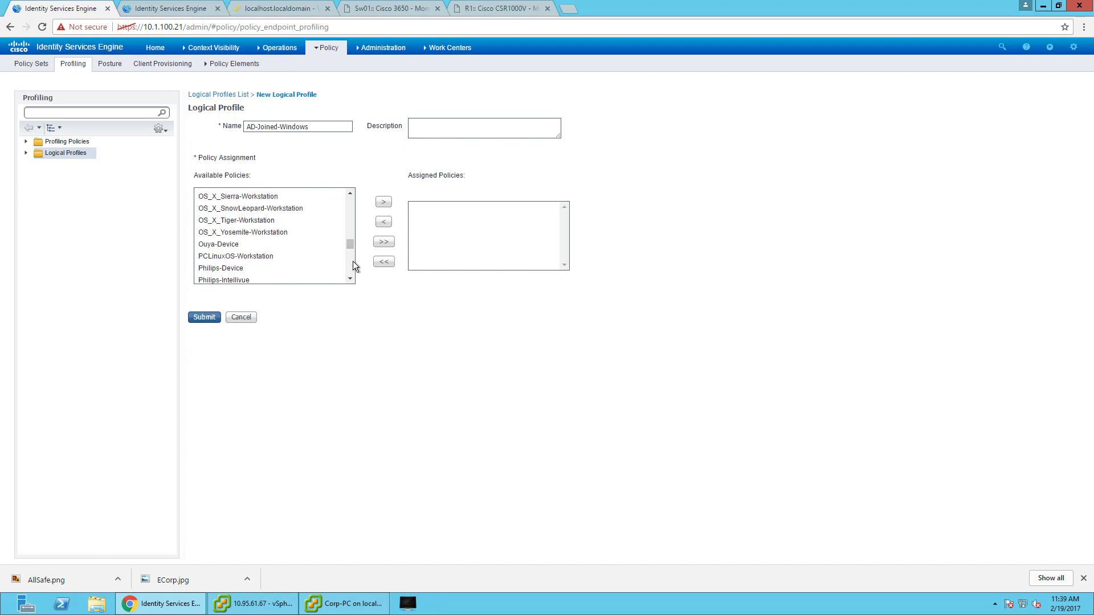
scroll(353, 262, "down", 5)
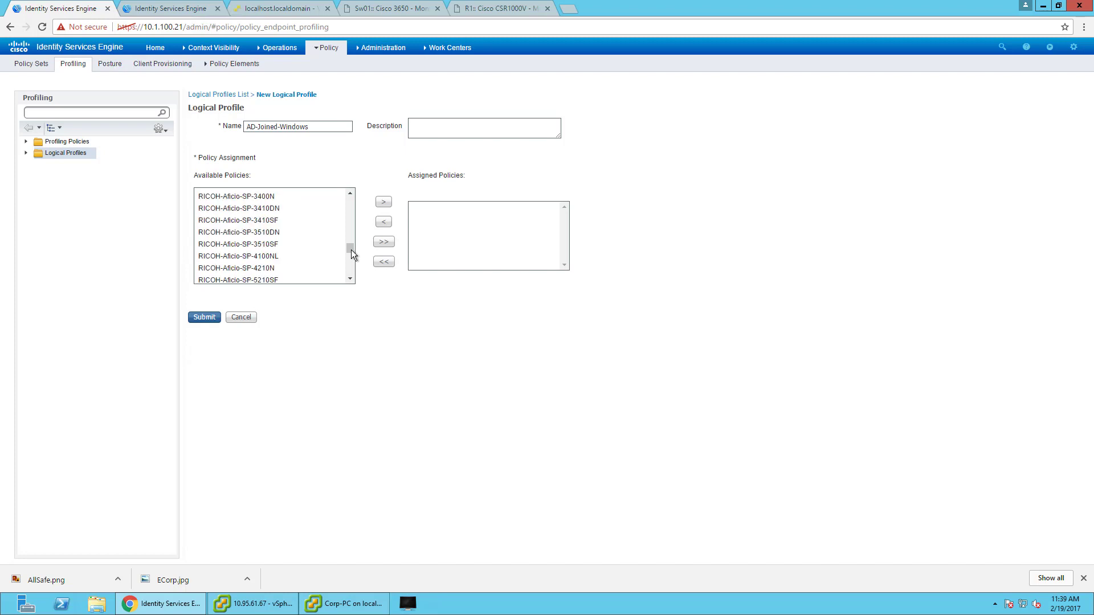
mouse_move(351, 250)
left_mouse_down()
mouse_move(351, 274)
mouse_move(354, 253)
left_mouse_up()
scroll(354, 230, "up", 4)
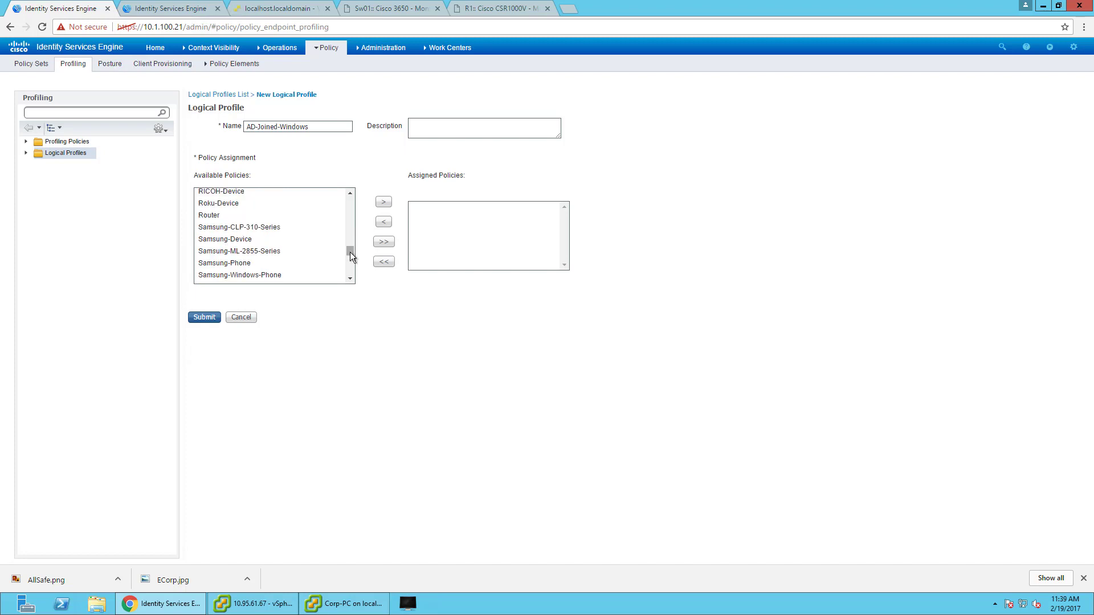
left_click_drag(349, 252, 350, 260)
left_click(261, 225)
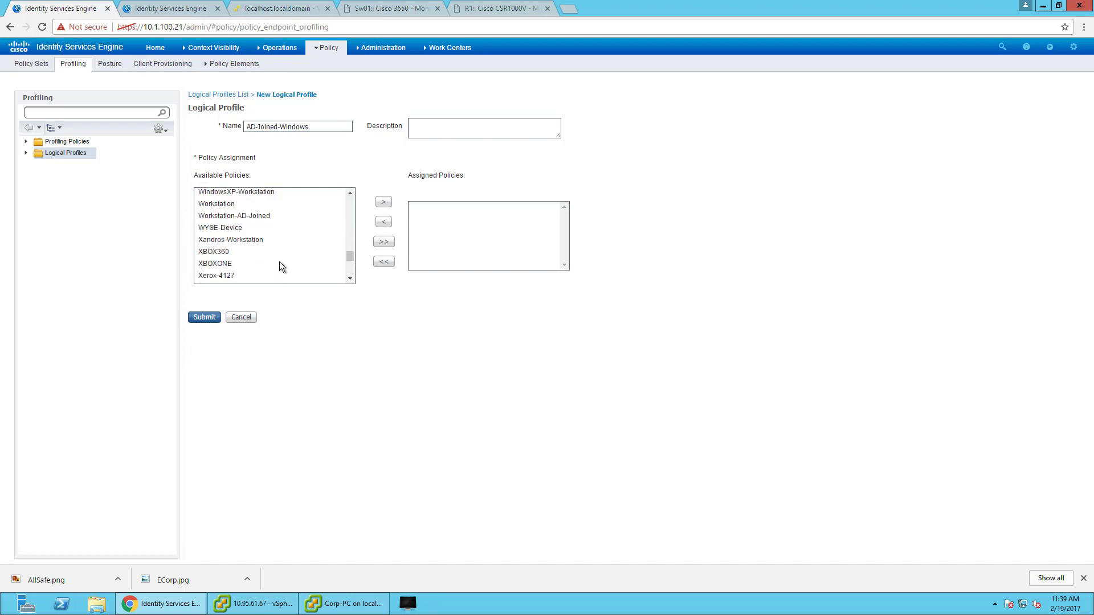
left_click(276, 240)
scroll(306, 255, "up", 2)
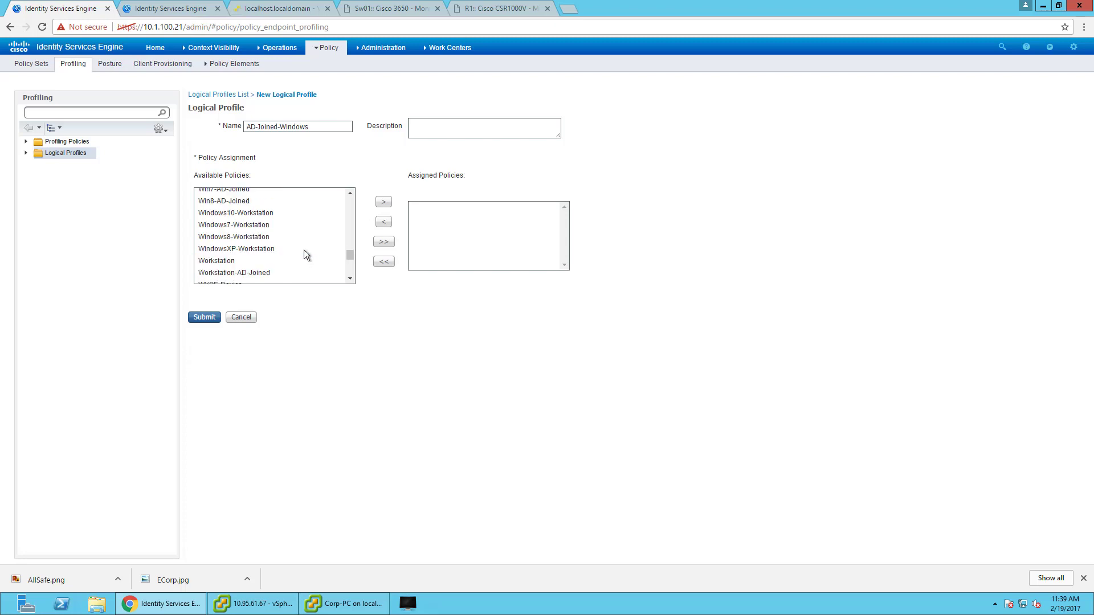
Assign Workstation-AD-Joined, Win8-AD-Joined, Win7-AD-Joined and Win10-AD-Joined to the logical profile.
left_click(259, 272)
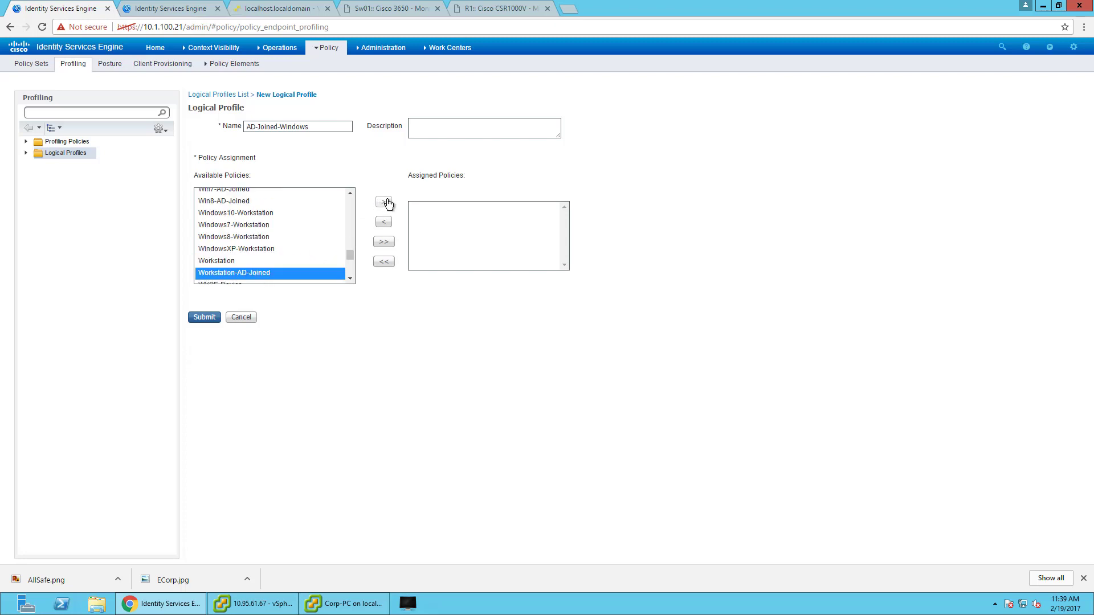
left_click(383, 202)
left_click(273, 201)
left_click(383, 202)
left_click(309, 193)
left_click(381, 204)
scroll(255, 233, "up", 2)
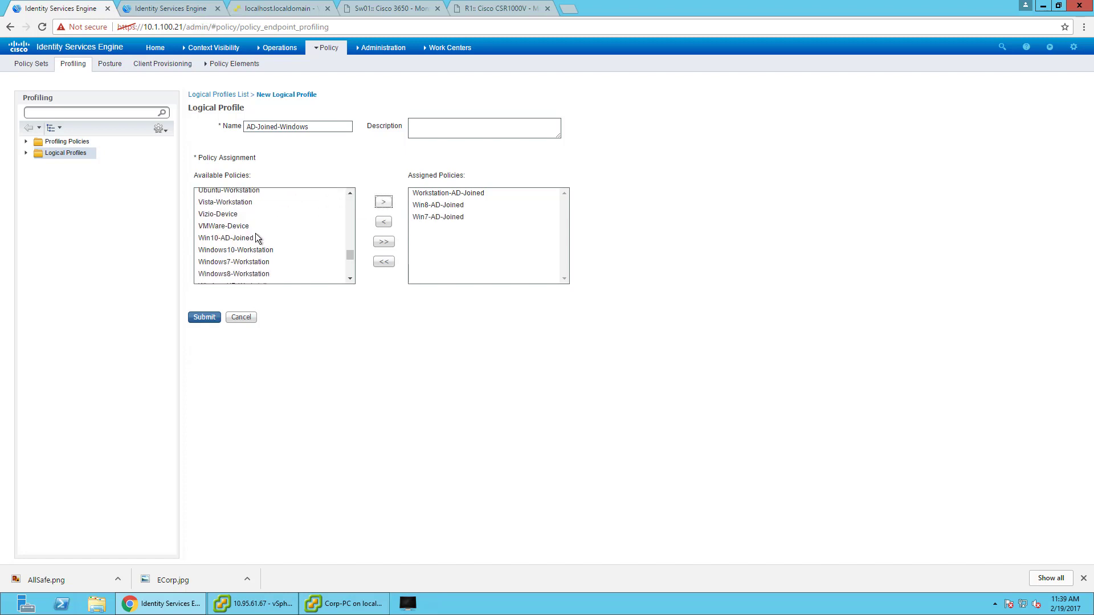
left_click(248, 238)
left_click(383, 203)
Add the description 'AD Joined Machines' and save the logical profile.
left_click(467, 127)
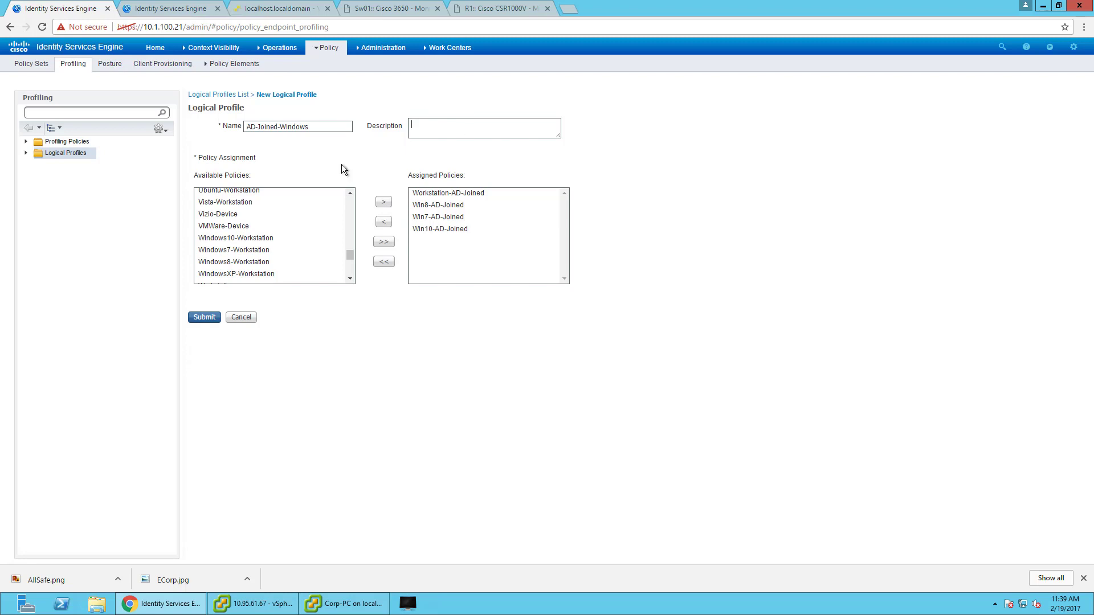
type("AD Joined Machines")
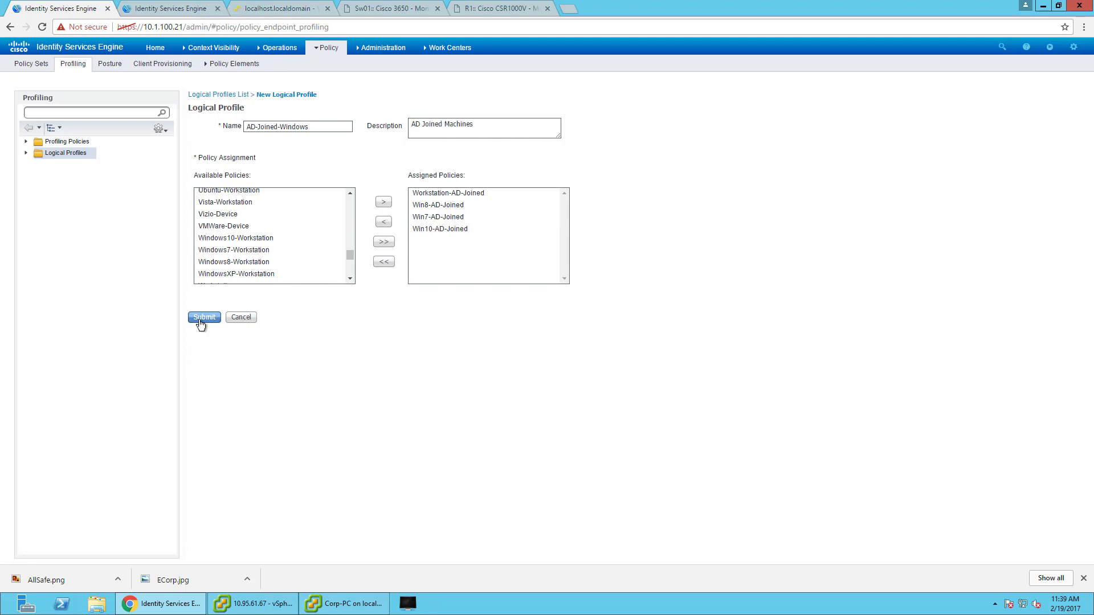
left_click(204, 317)
In the SecurityDemo Wired policy set, add an 'AD Joined Machines' rule above Approved Phones.
mouse_move(329, 47)
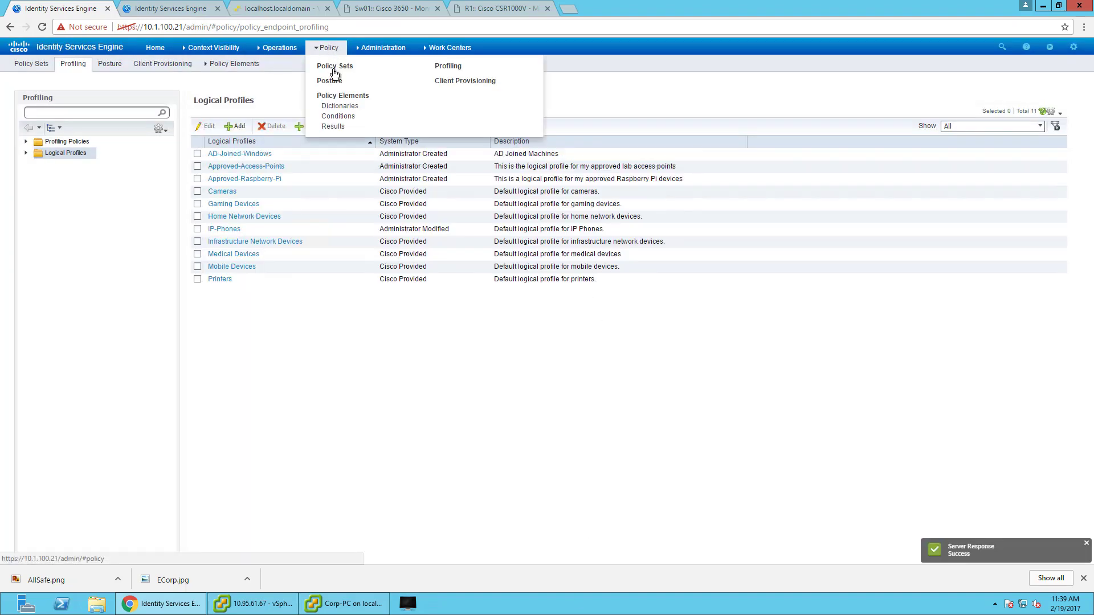
left_click(334, 67)
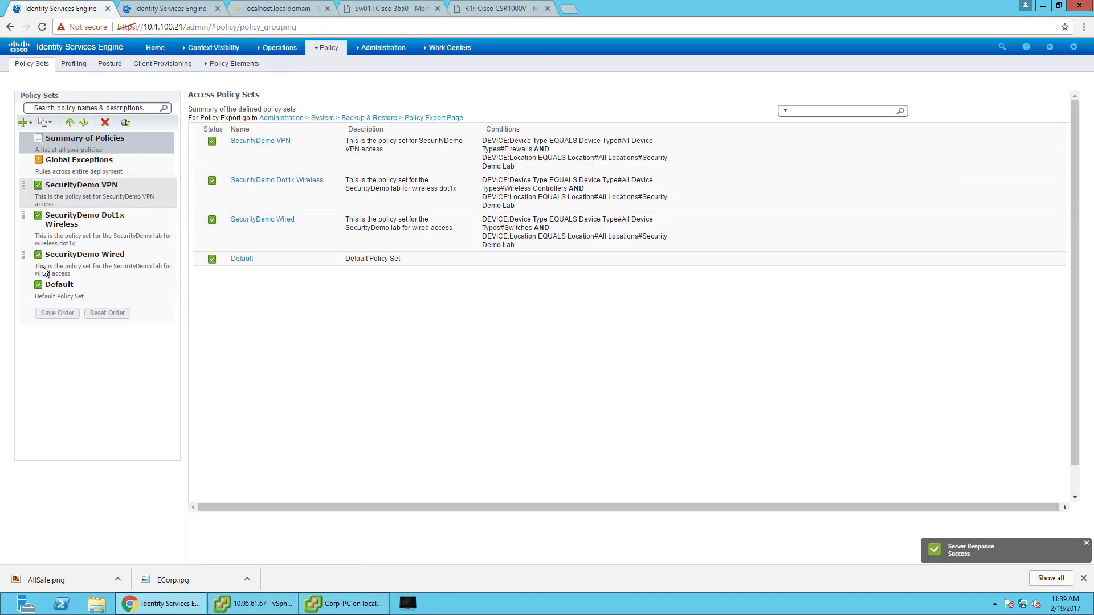
left_click(67, 257)
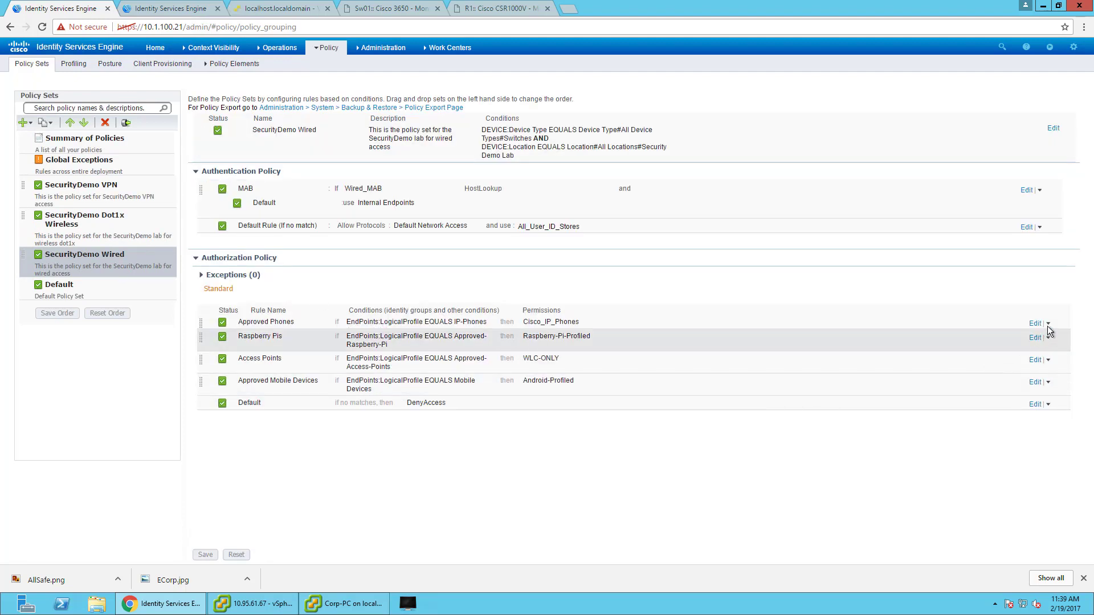
left_click(1048, 324)
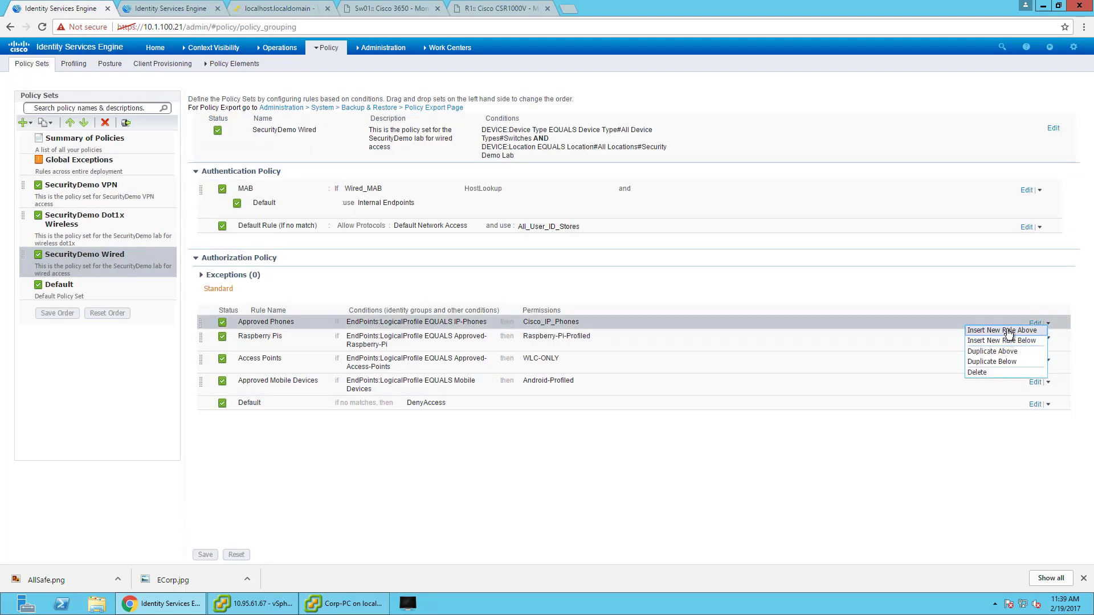
left_click(1005, 330)
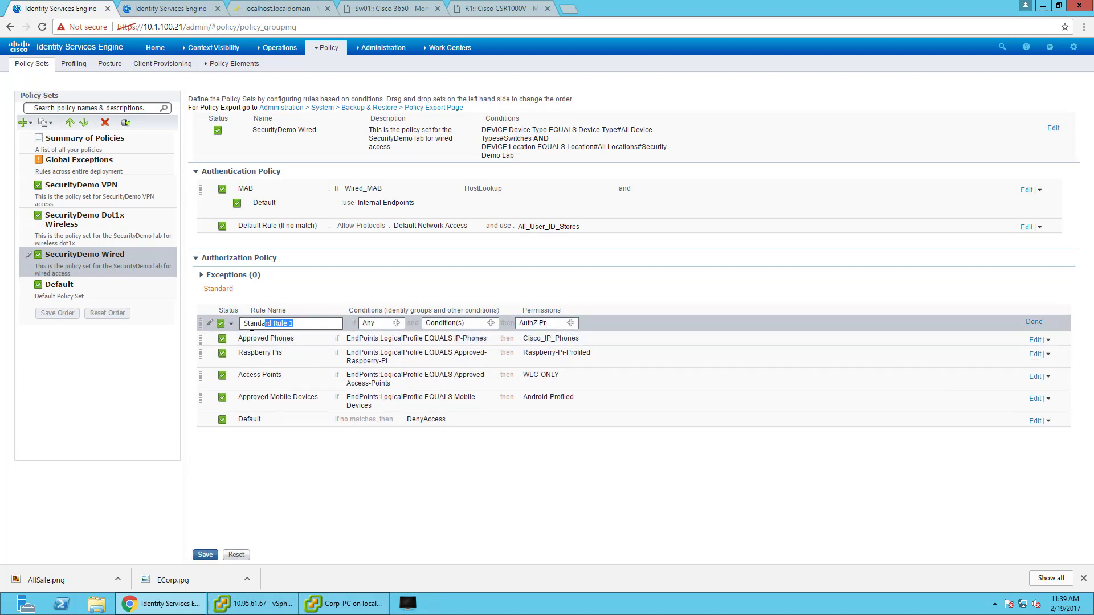
type("AD Joined Machines")
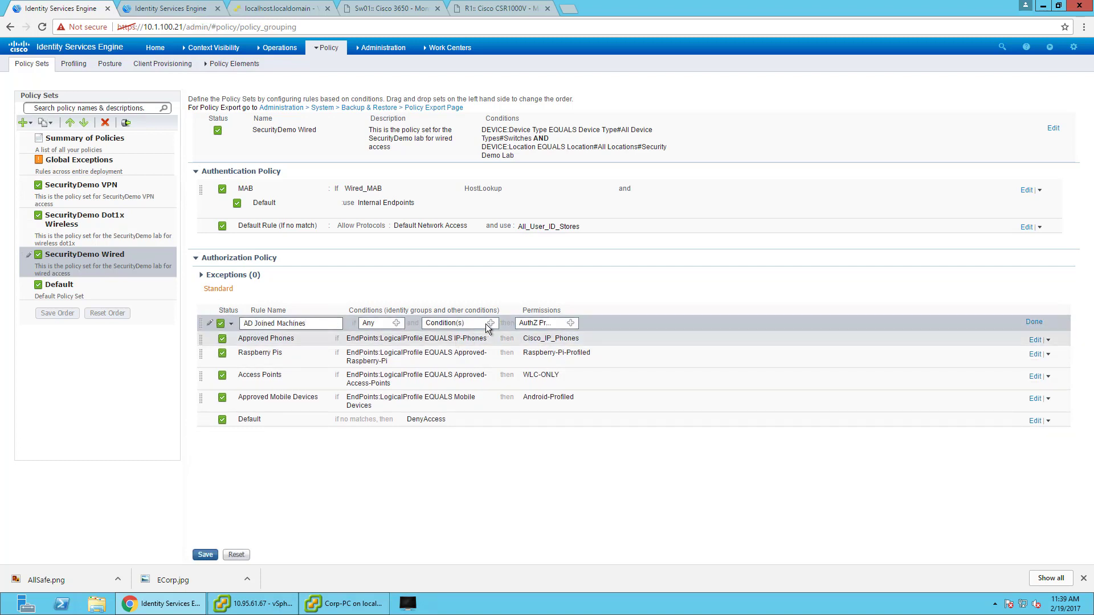
Set the rule condition to EndPoints:LogicalProfile Equals AD-Joined-Windows.
left_click(489, 323)
left_click(744, 353)
left_click(615, 372)
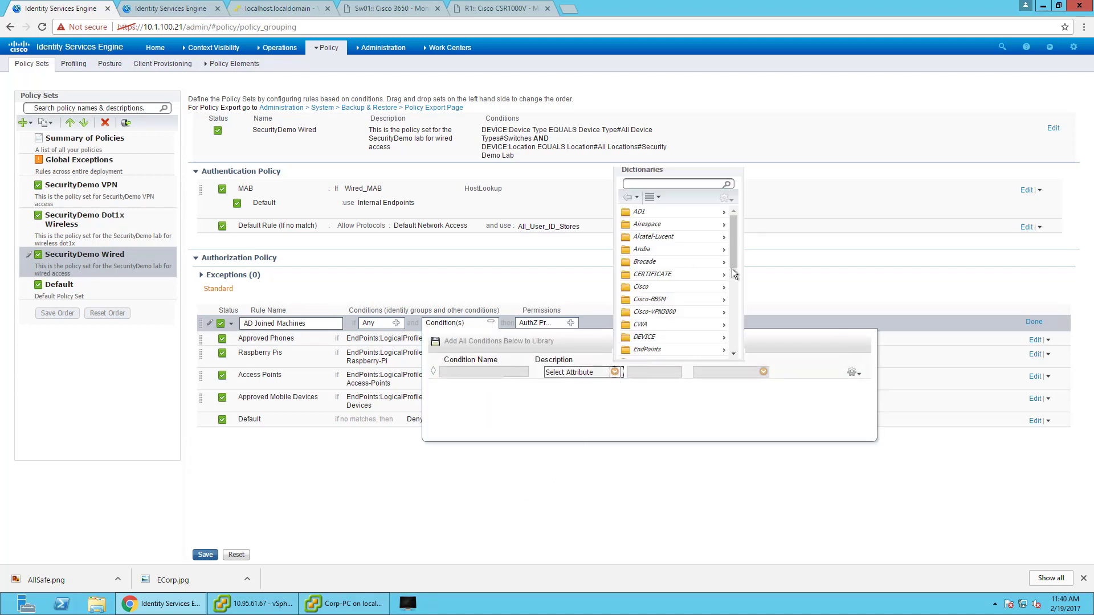
scroll(733, 311, "down", 2)
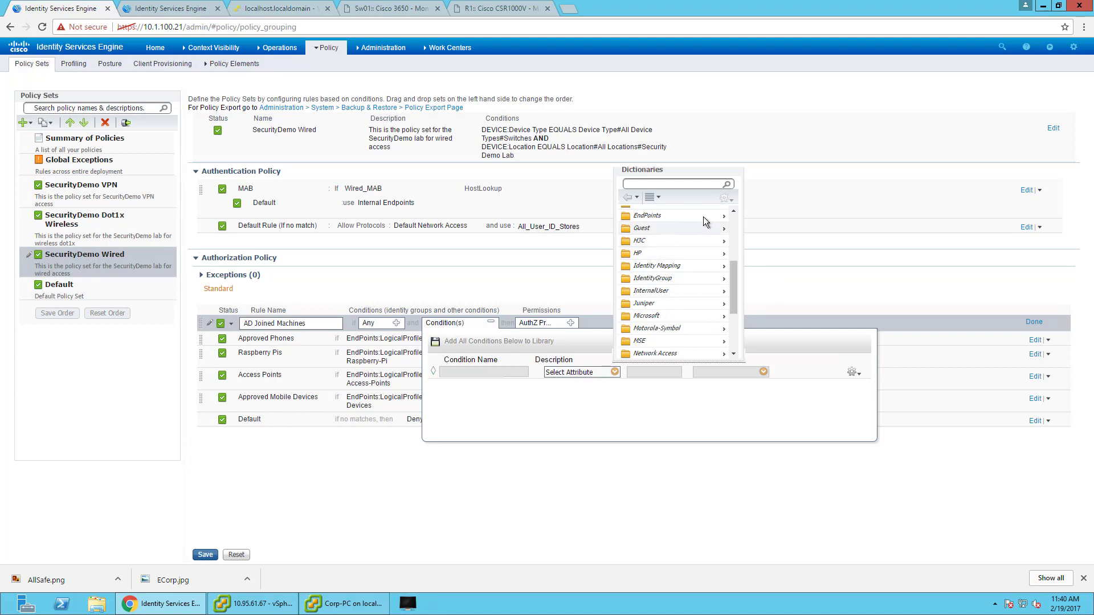
left_click(670, 299)
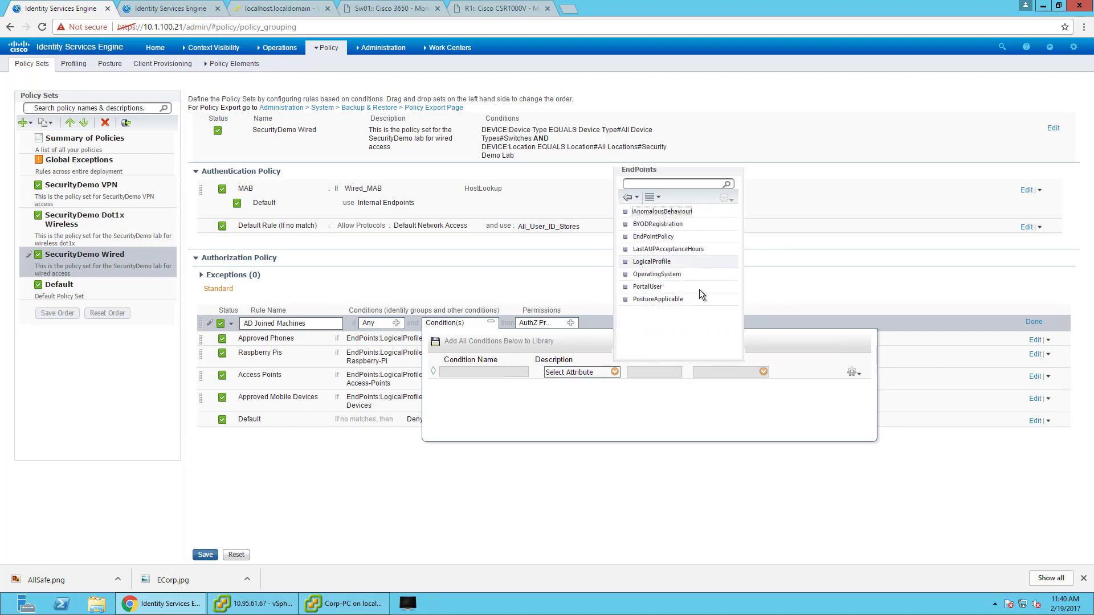
left_click(684, 261)
left_click(757, 372)
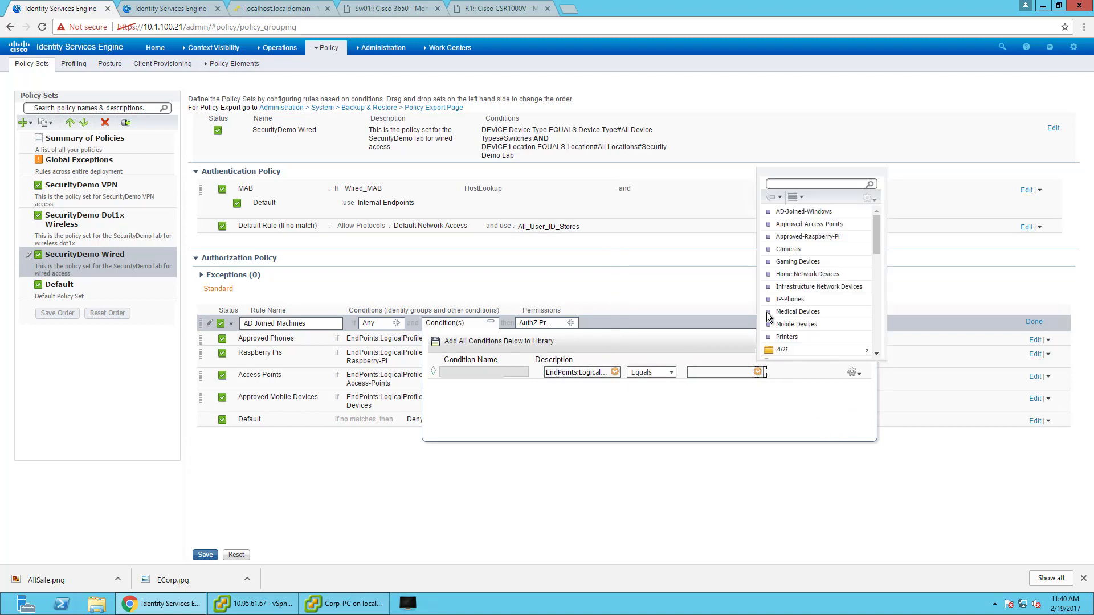
left_click(791, 210)
Grant the AD Joined Machines rule the Standard PermitAccess profile and finish editing it.
left_click(570, 322)
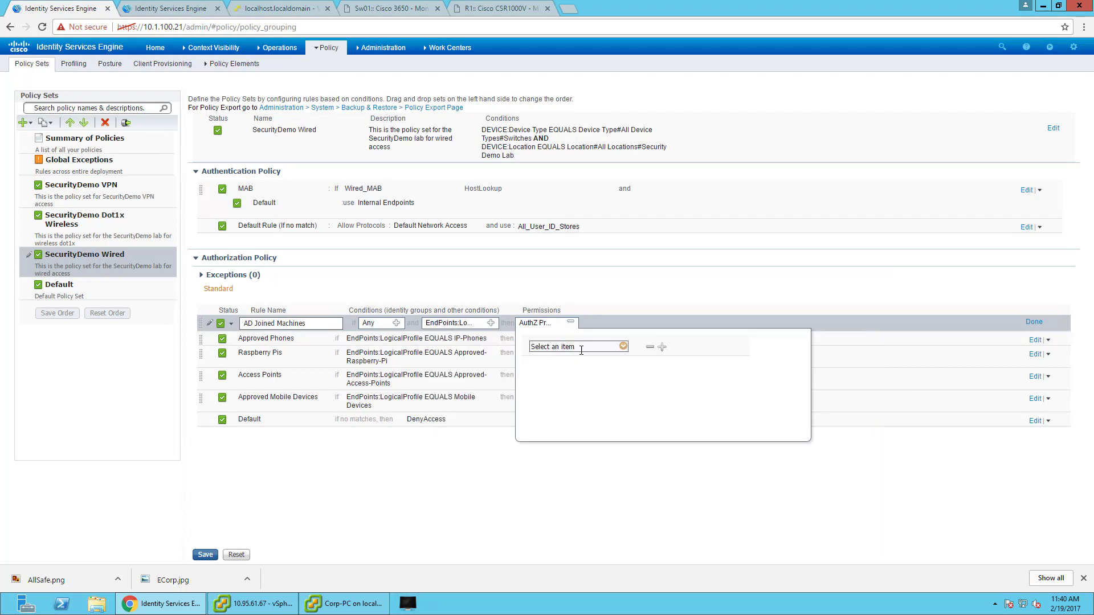
left_click(623, 346)
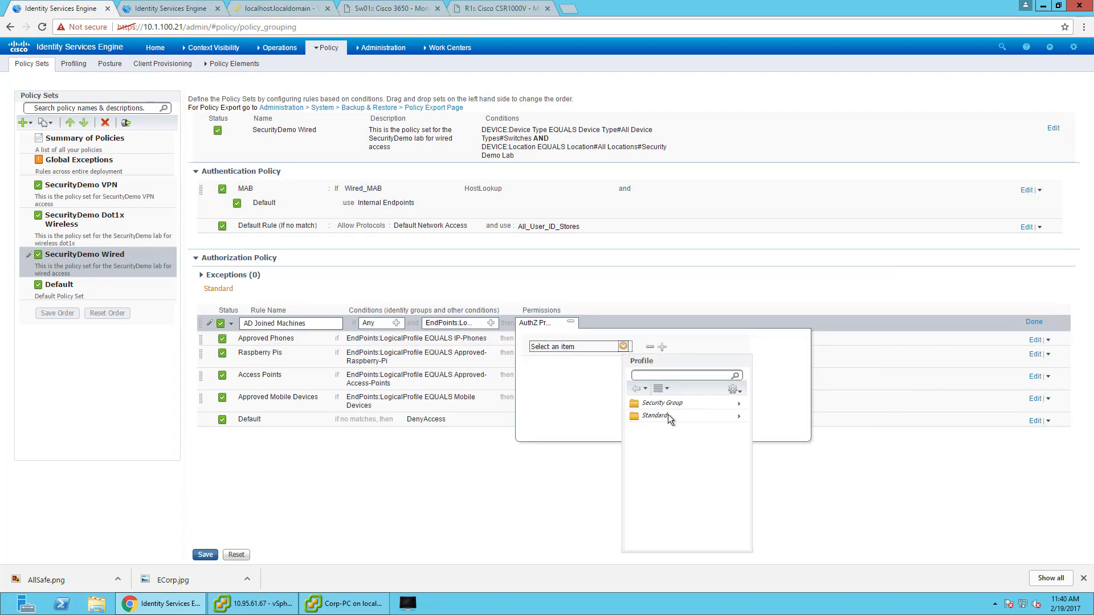
left_click(668, 415)
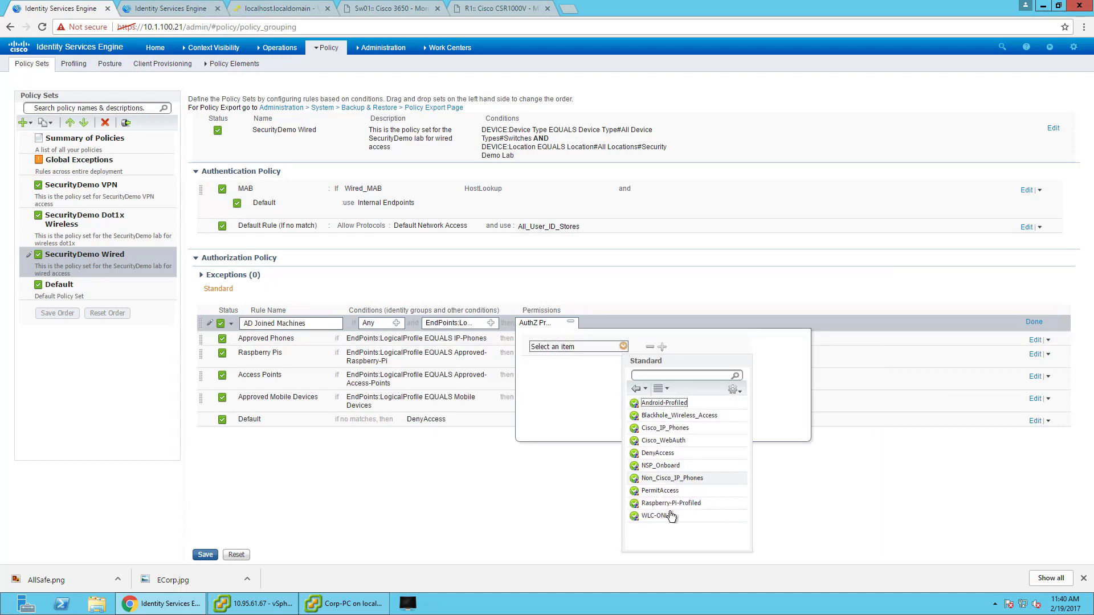
left_click(663, 491)
left_click(1038, 322)
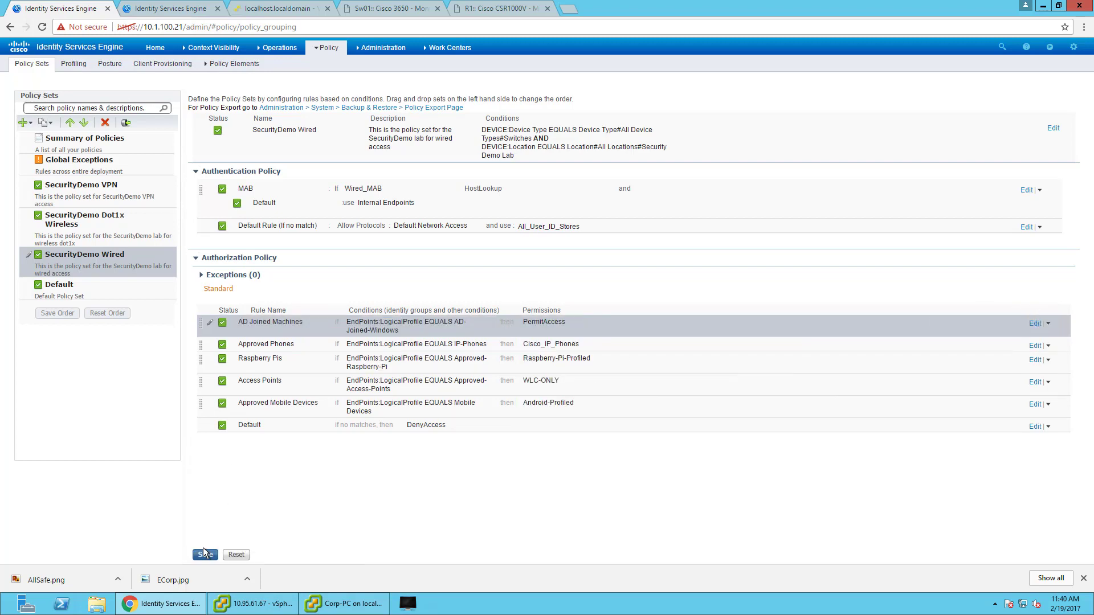
Save the SecurityDemo Wired policy set and check RADIUS live logs for the CORP-PC entry.
left_click(205, 555)
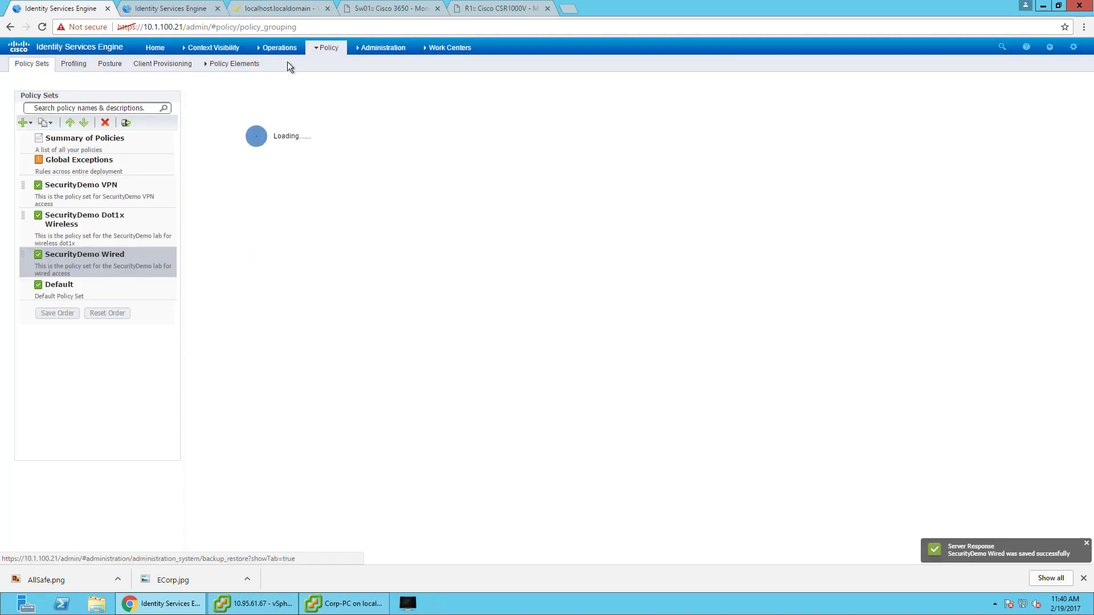
mouse_move(285, 48)
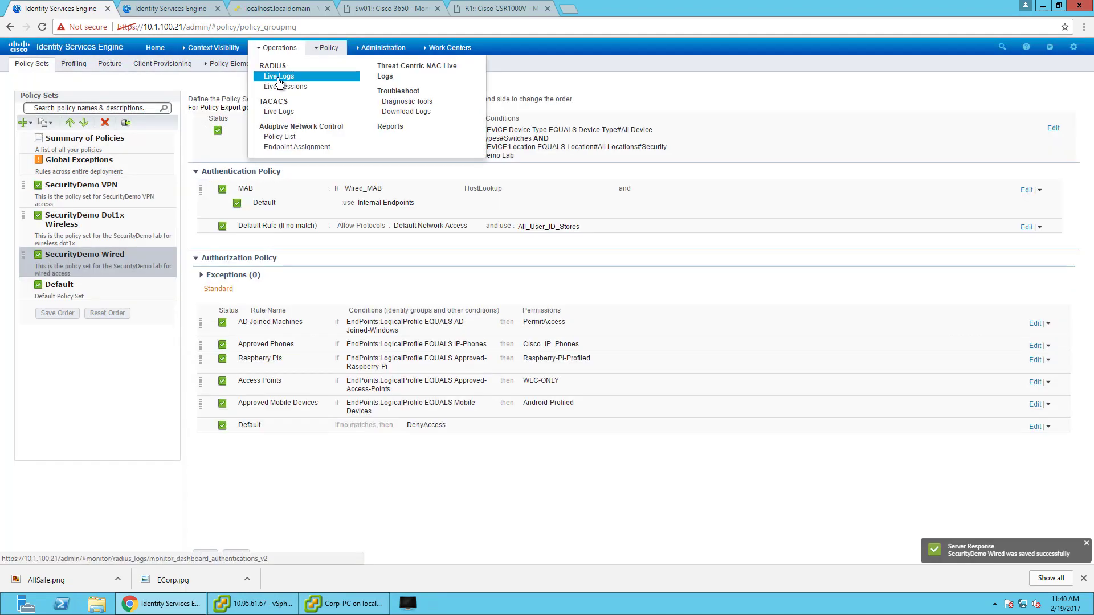
left_click(276, 76)
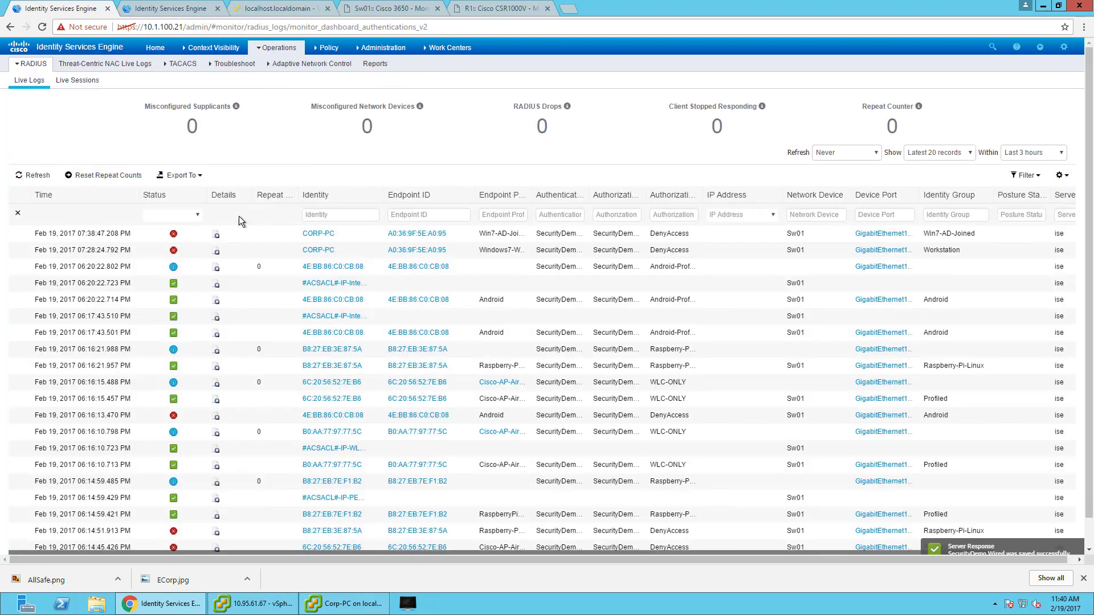
left_click(34, 175)
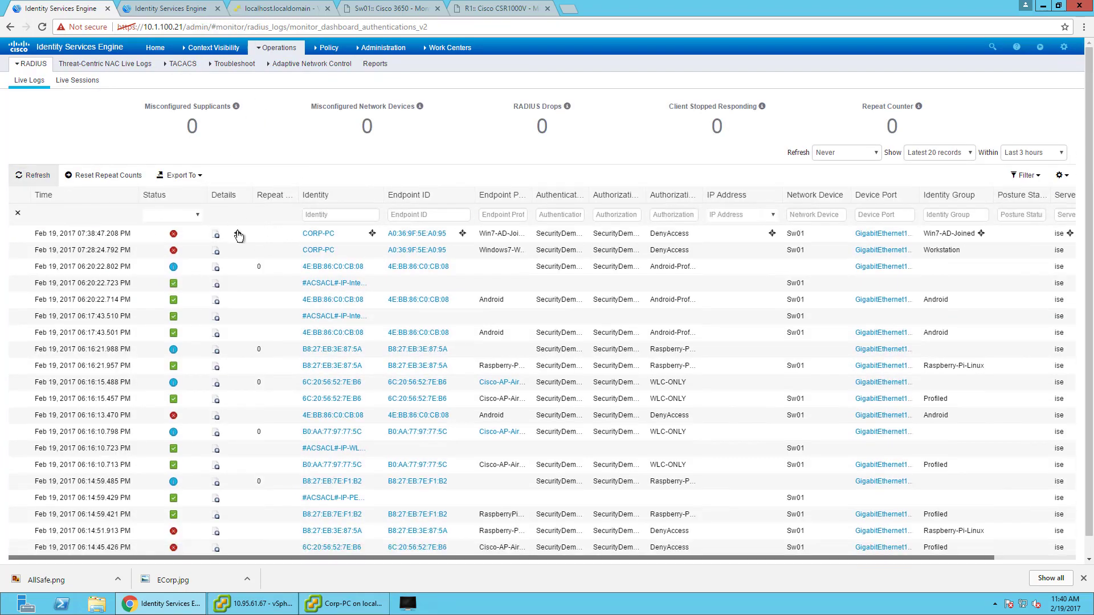
left_click(238, 234)
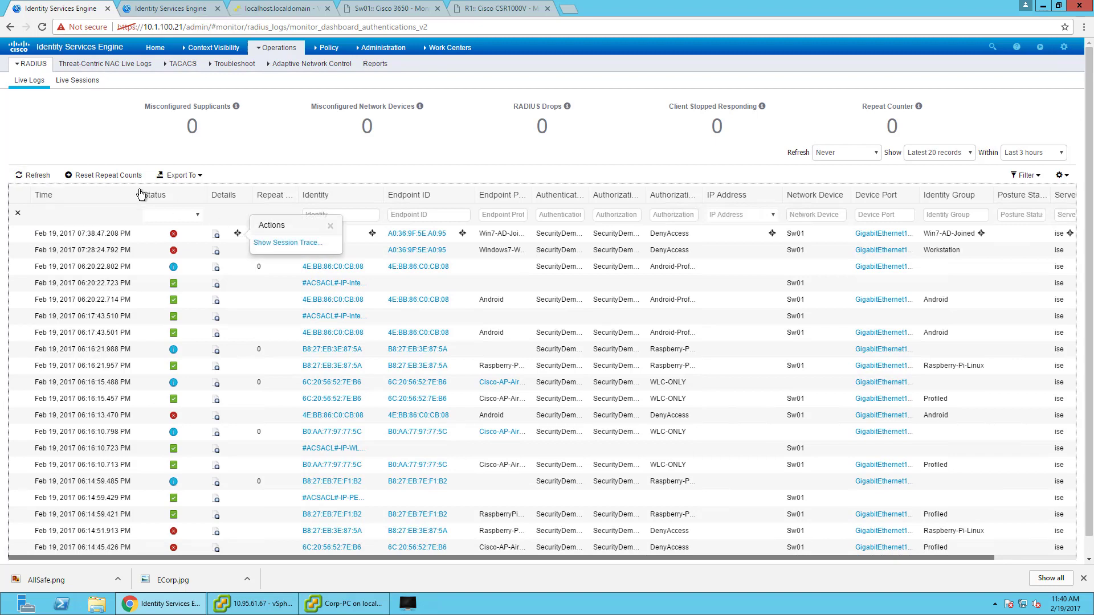
left_click(36, 176)
left_click(36, 176)
left_click(36, 176)
Reconnect the Corp-PC virtual machine, then refresh the RADIUS live logs.
left_click(368, 604)
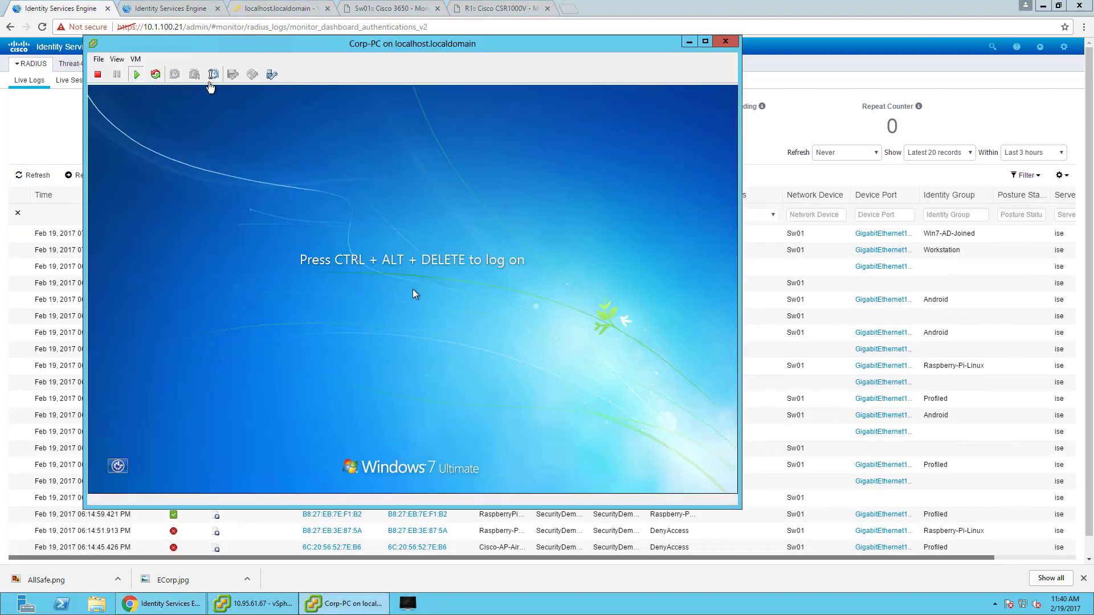
left_click(135, 59)
mouse_move(142, 83)
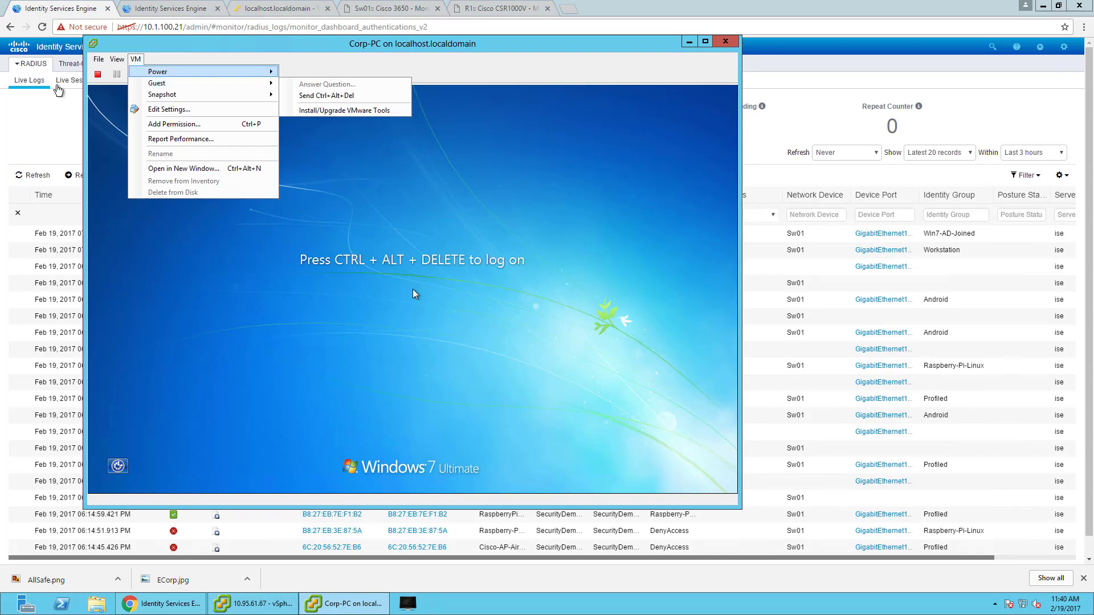
left_click(162, 604)
left_click(33, 175)
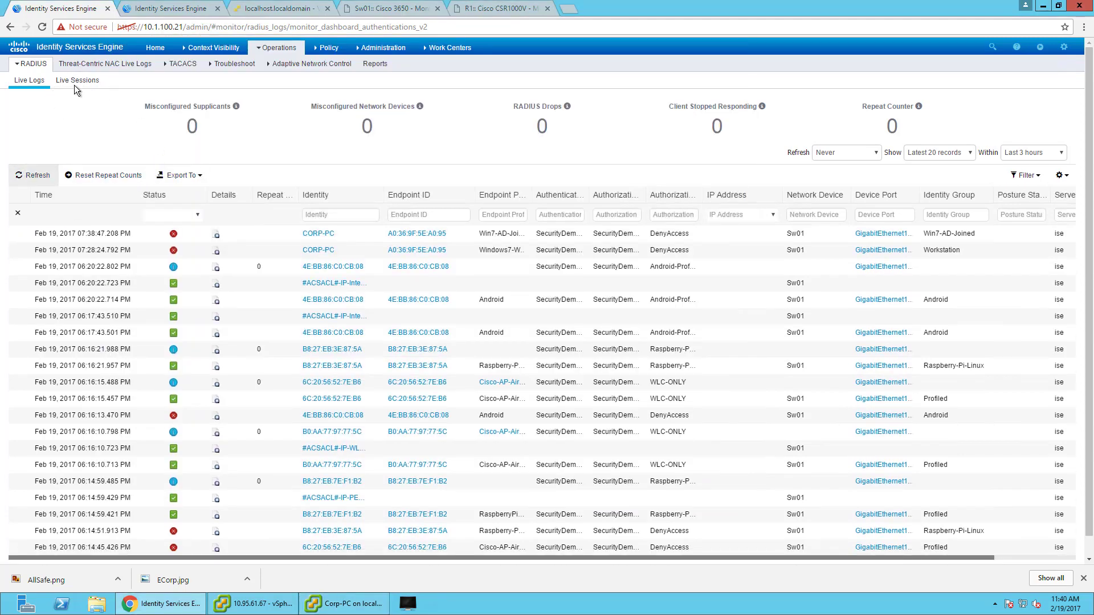
Review the Live Sessions table, then return to the live authentication logs.
left_click(77, 80)
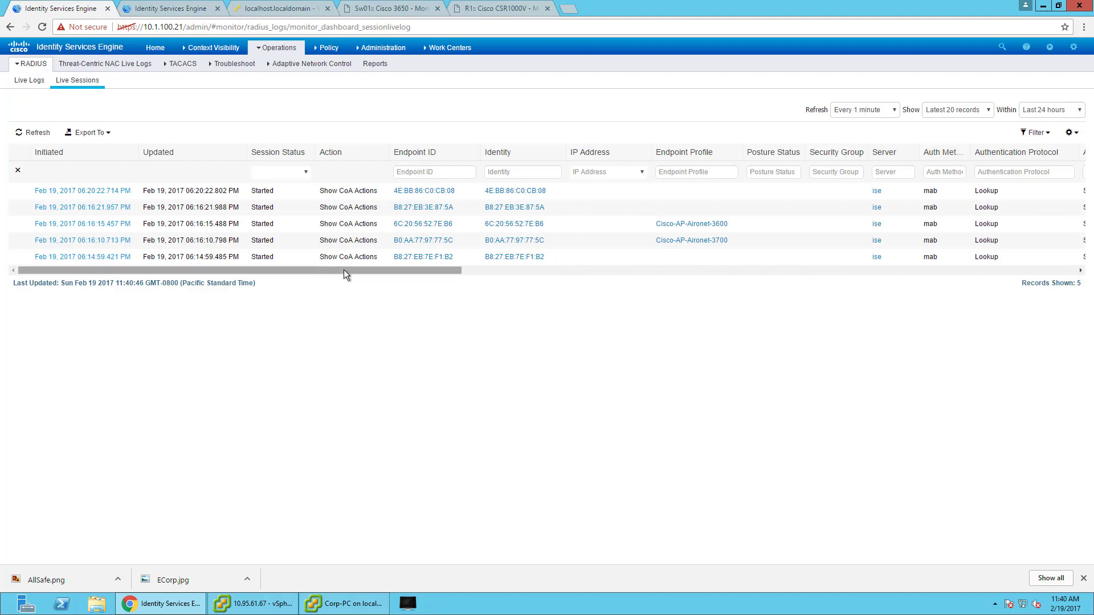
left_click(34, 81)
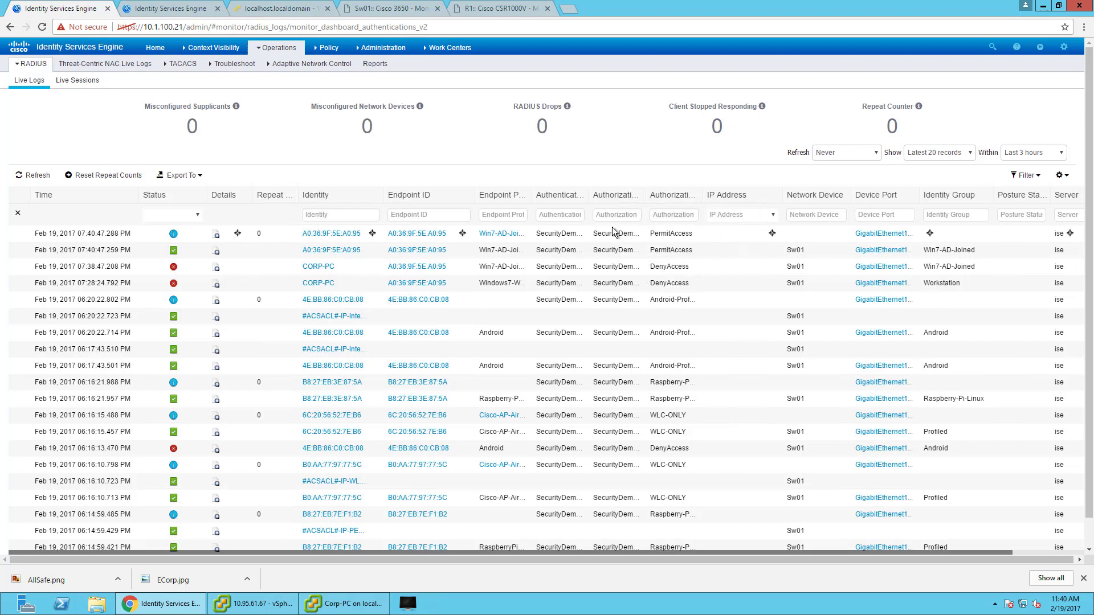
left_click(327, 47)
Open the SecurityDemo Wired policy set to review its AD Joined Machines rule.
left_click(330, 68)
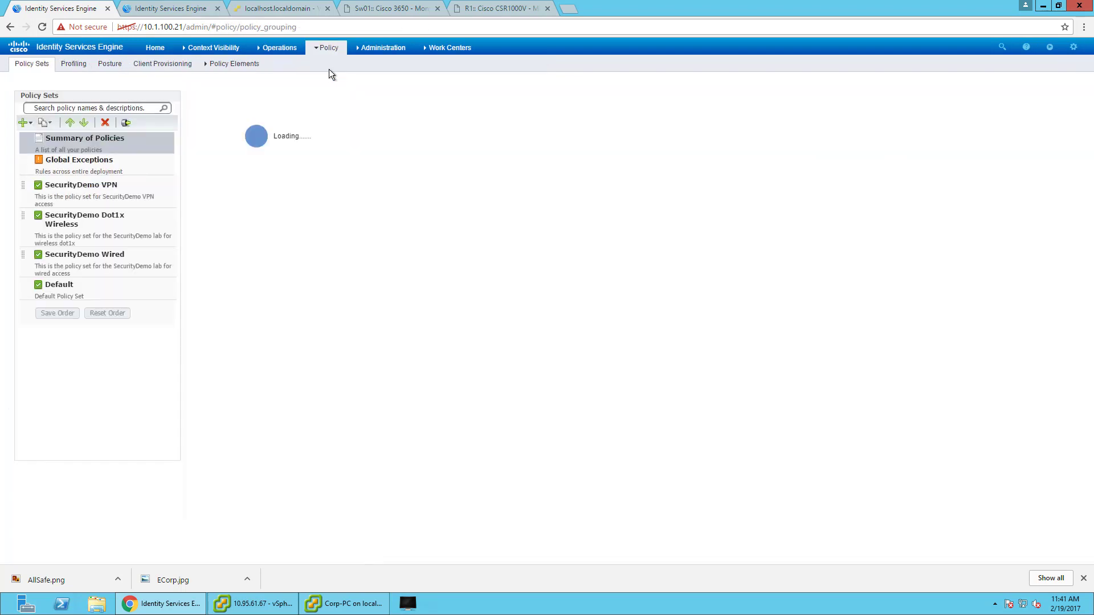
left_click(124, 253)
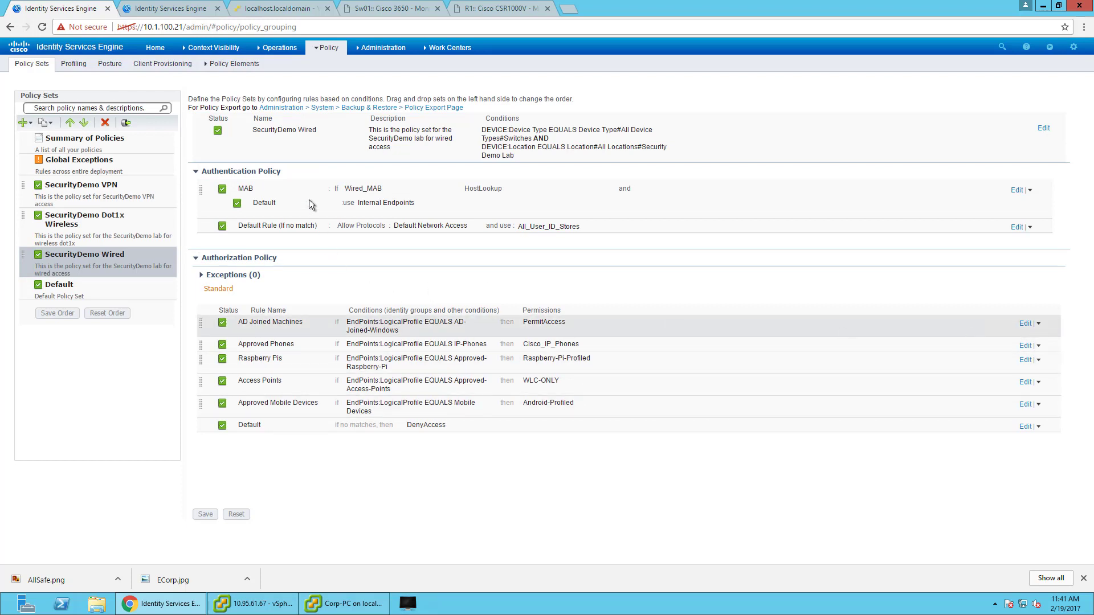
mouse_move(287, 49)
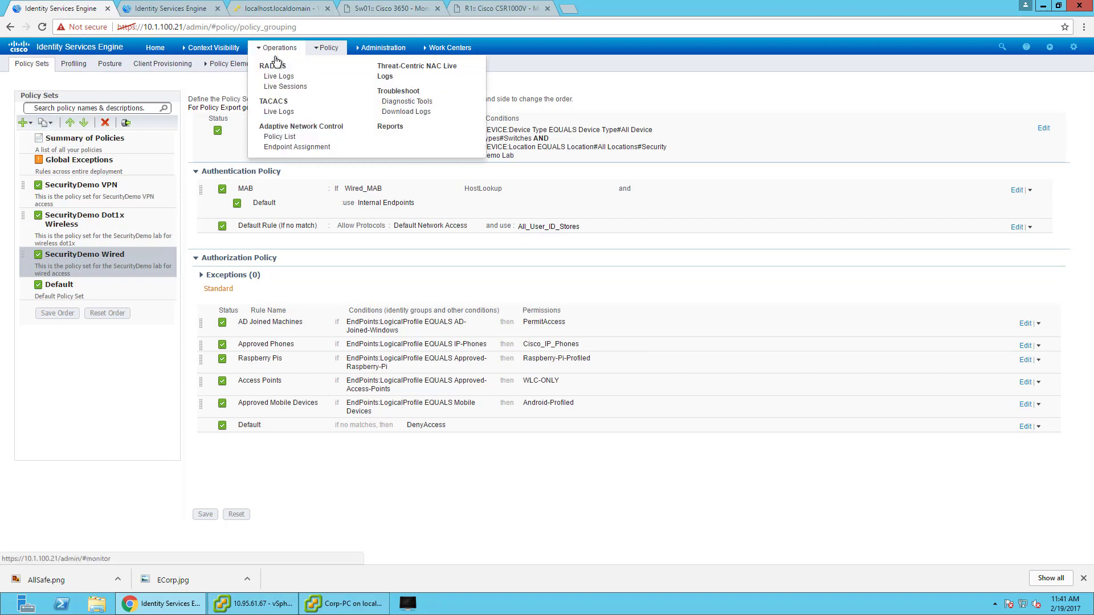
Open the Win7-AD-Joined endpoint in Context Visibility and review its attributes.
mouse_move(222, 47)
left_click(199, 69)
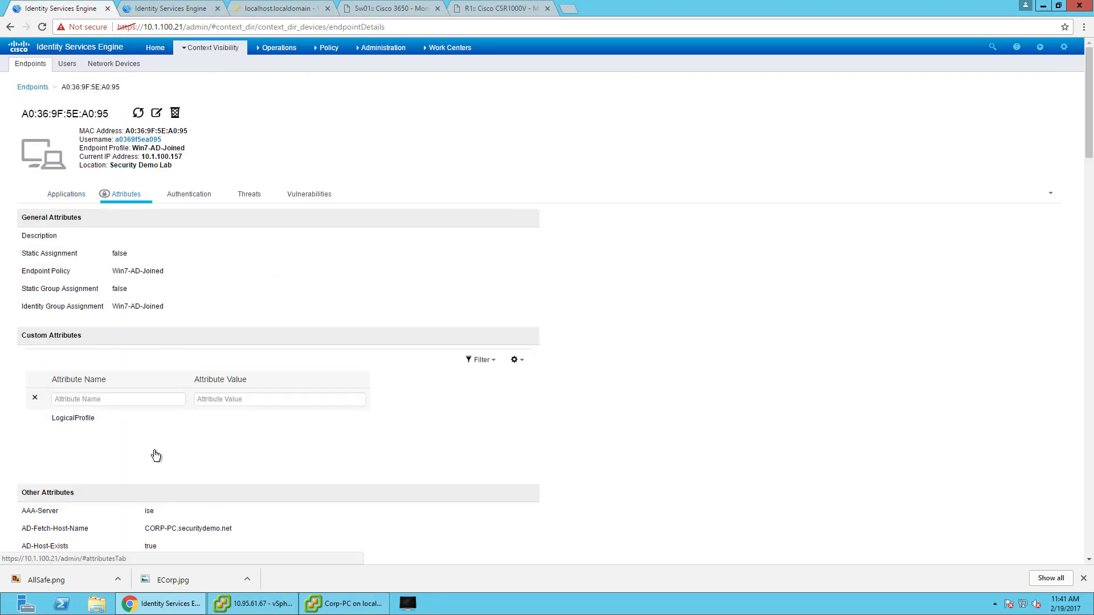
scroll(154, 455, "down", 4)
scroll(8, 279, "up", 4)
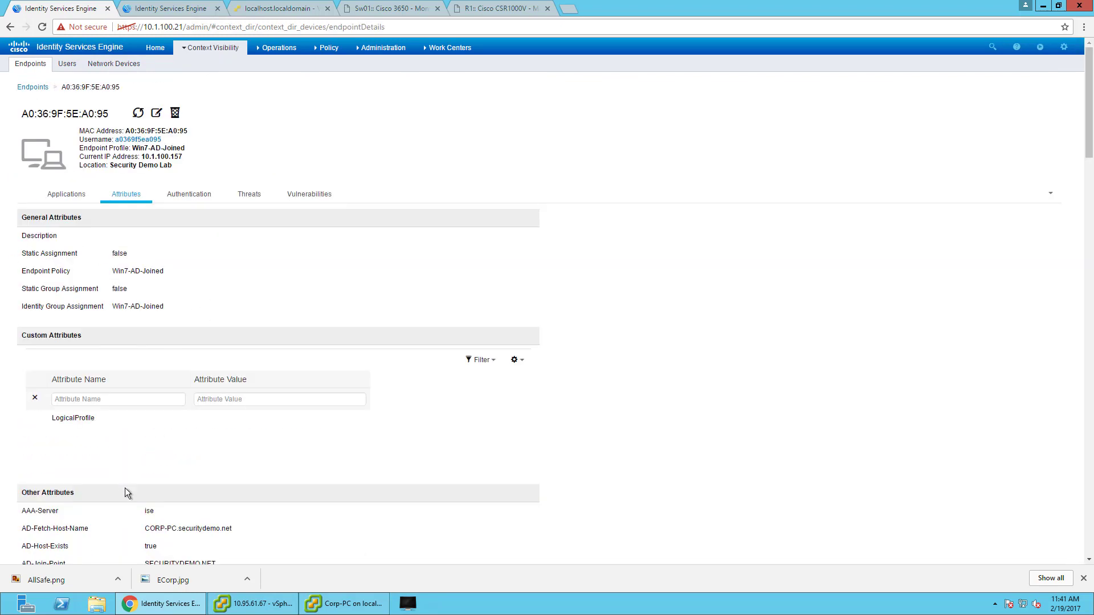
scroll(80, 431, "down", 3)
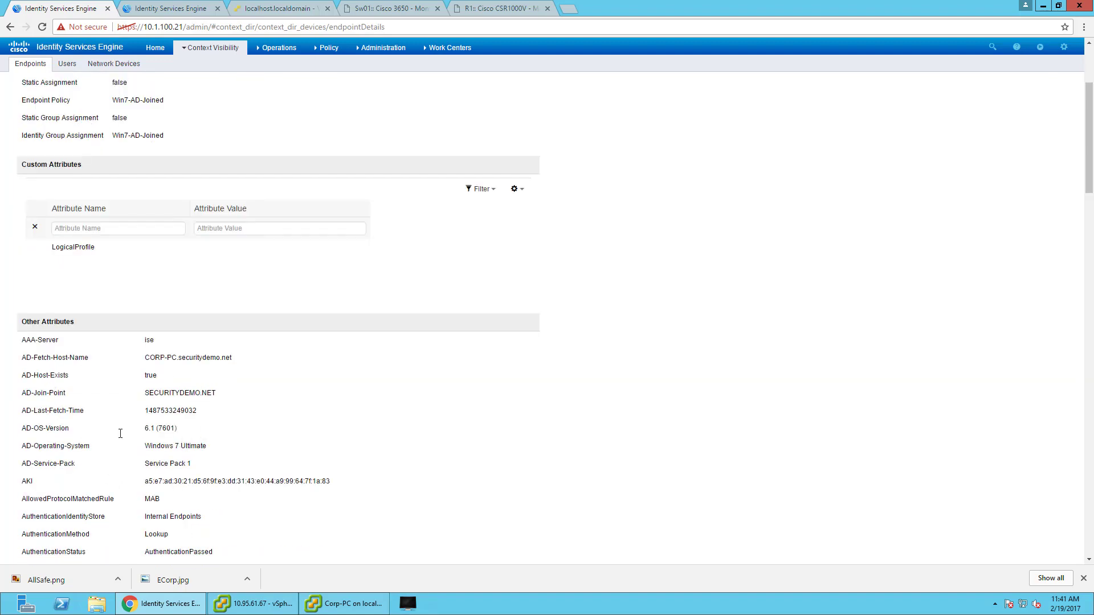
triple_click(168, 463)
left_click_drag(50, 460, 16, 459)
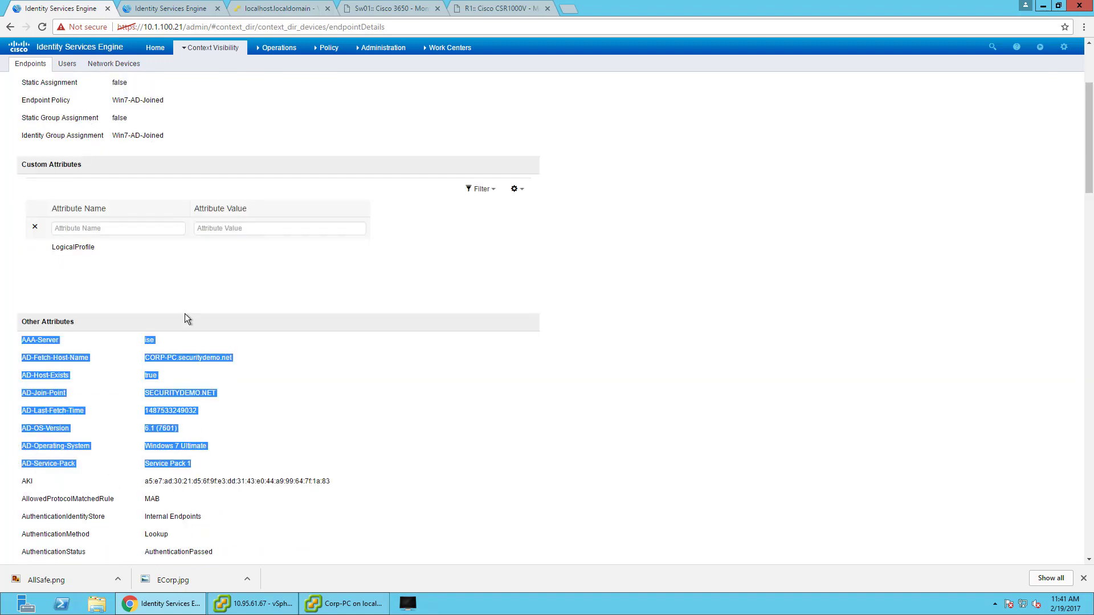
left_click(238, 517)
Check the endpoint's installed applications, then return to the Home dashboard.
scroll(199, 431, "up", 2)
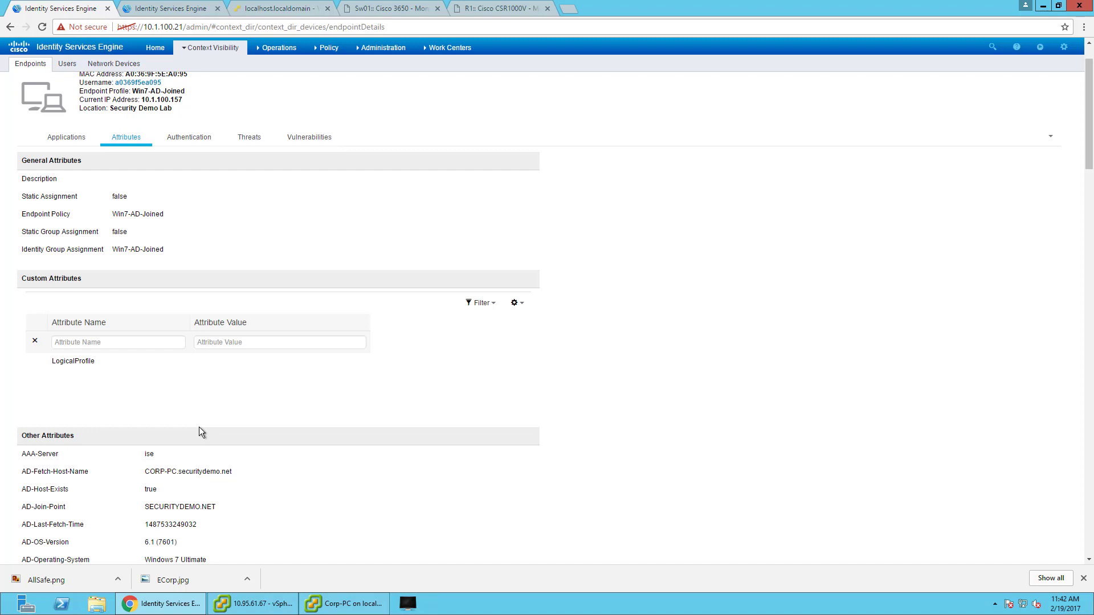
left_click(73, 139)
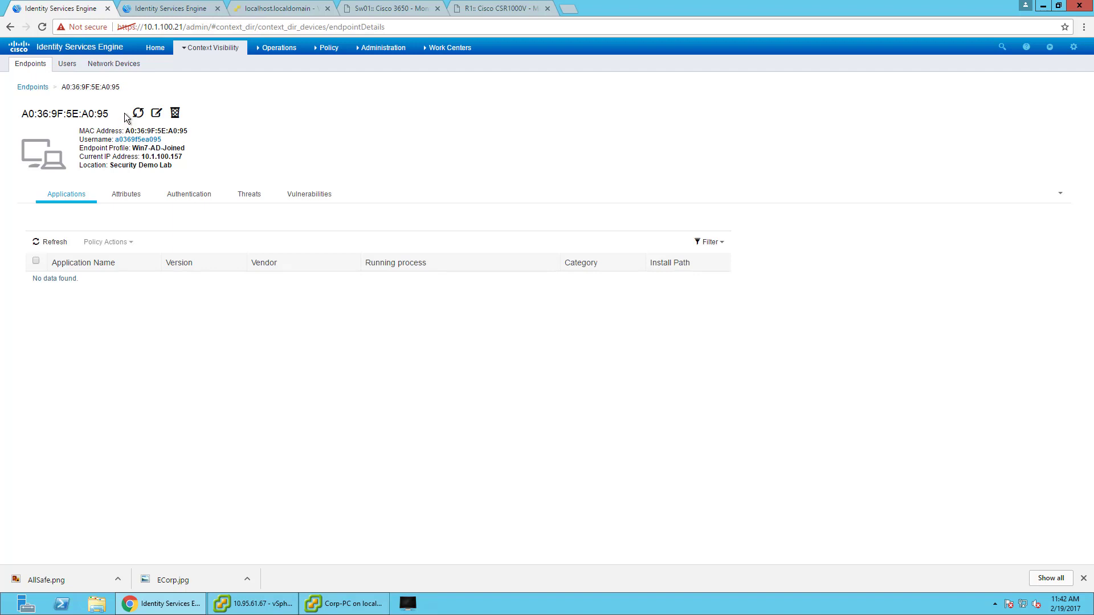
left_click(151, 49)
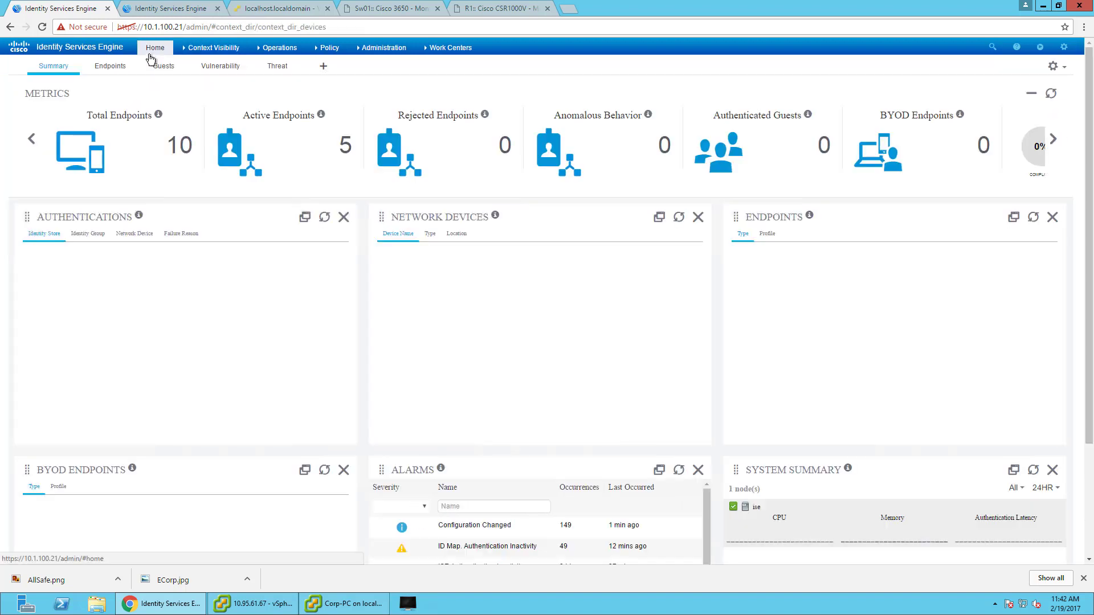